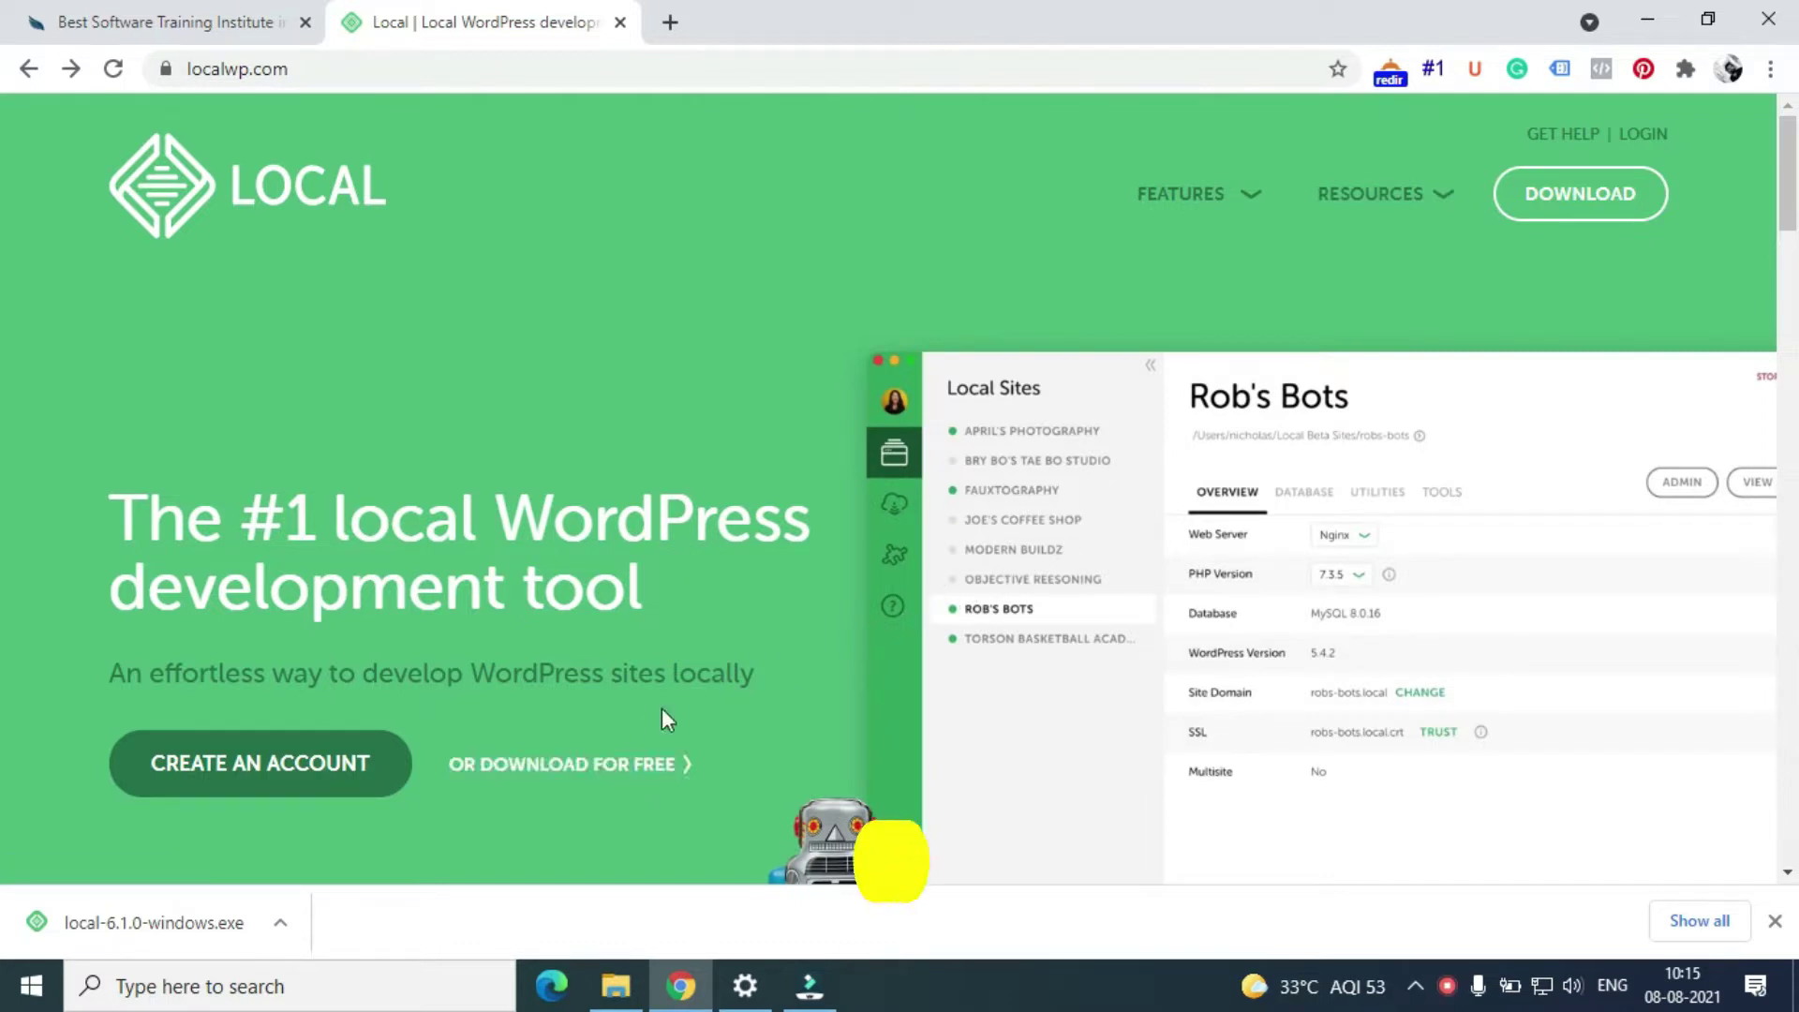
Run the downloaded local-6.1.0-windows.exe installer and install Local only for the current user
left_click(148, 918)
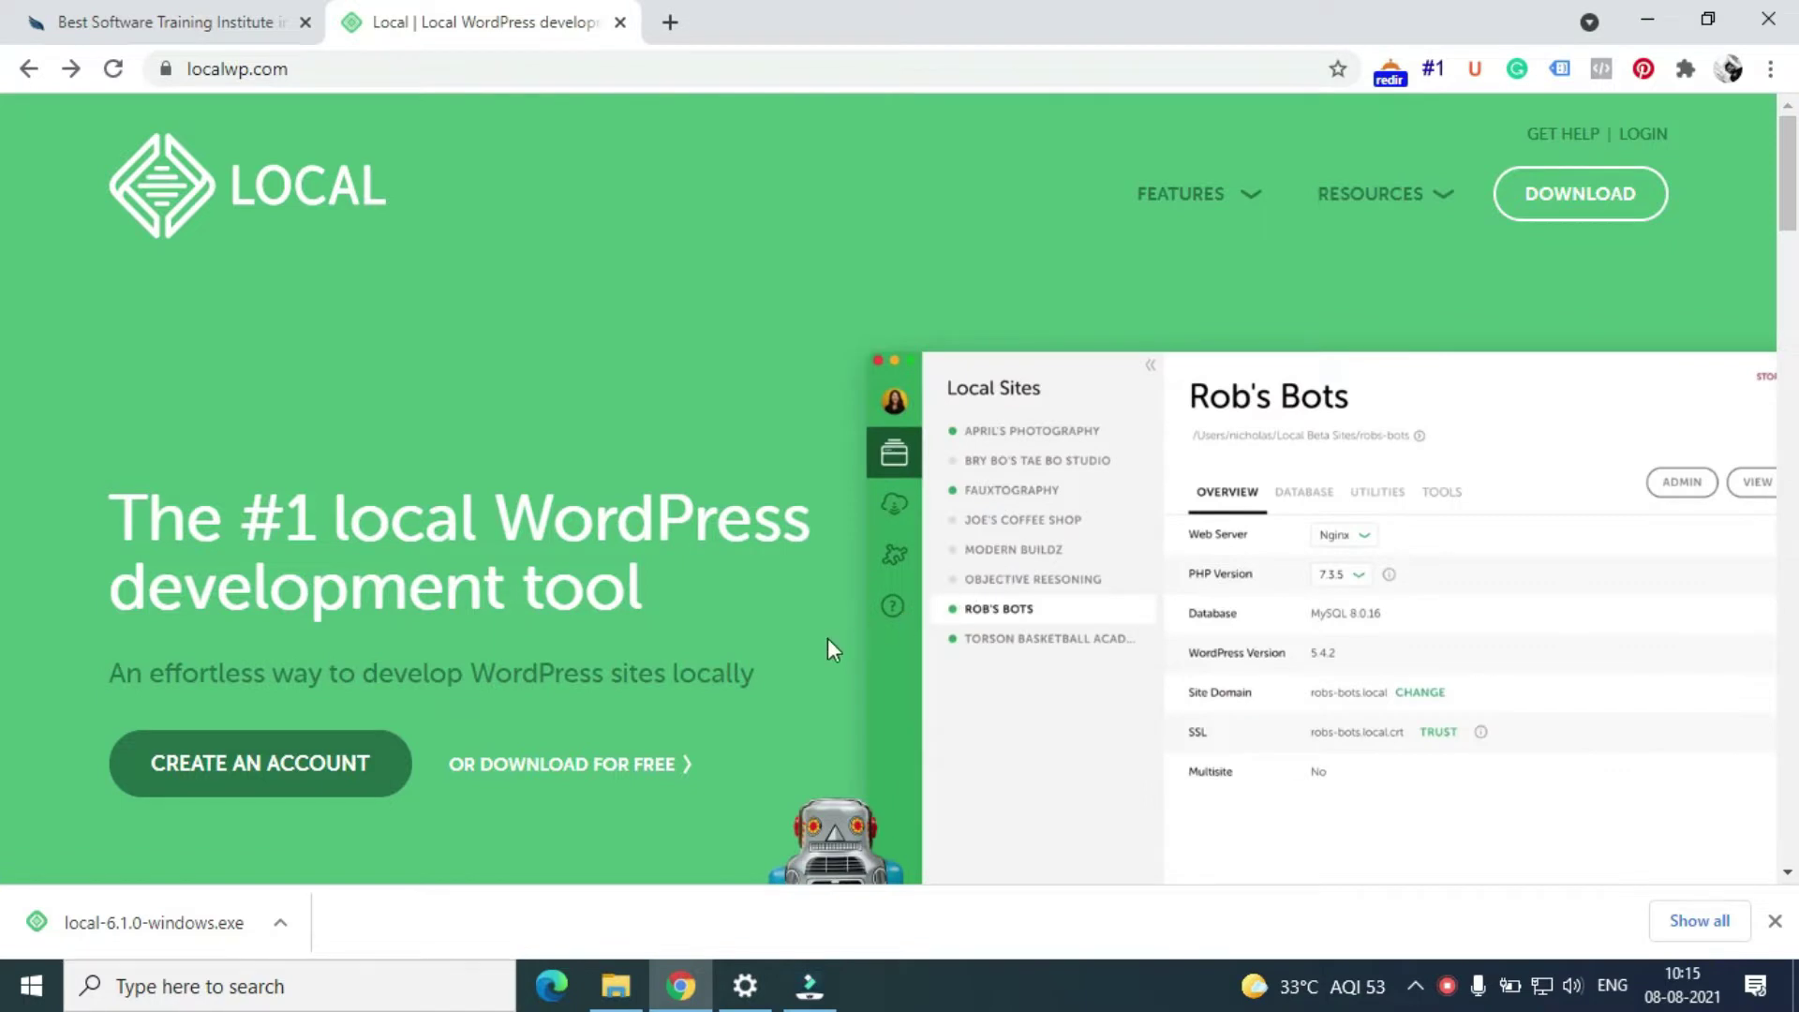
left_click(630, 764)
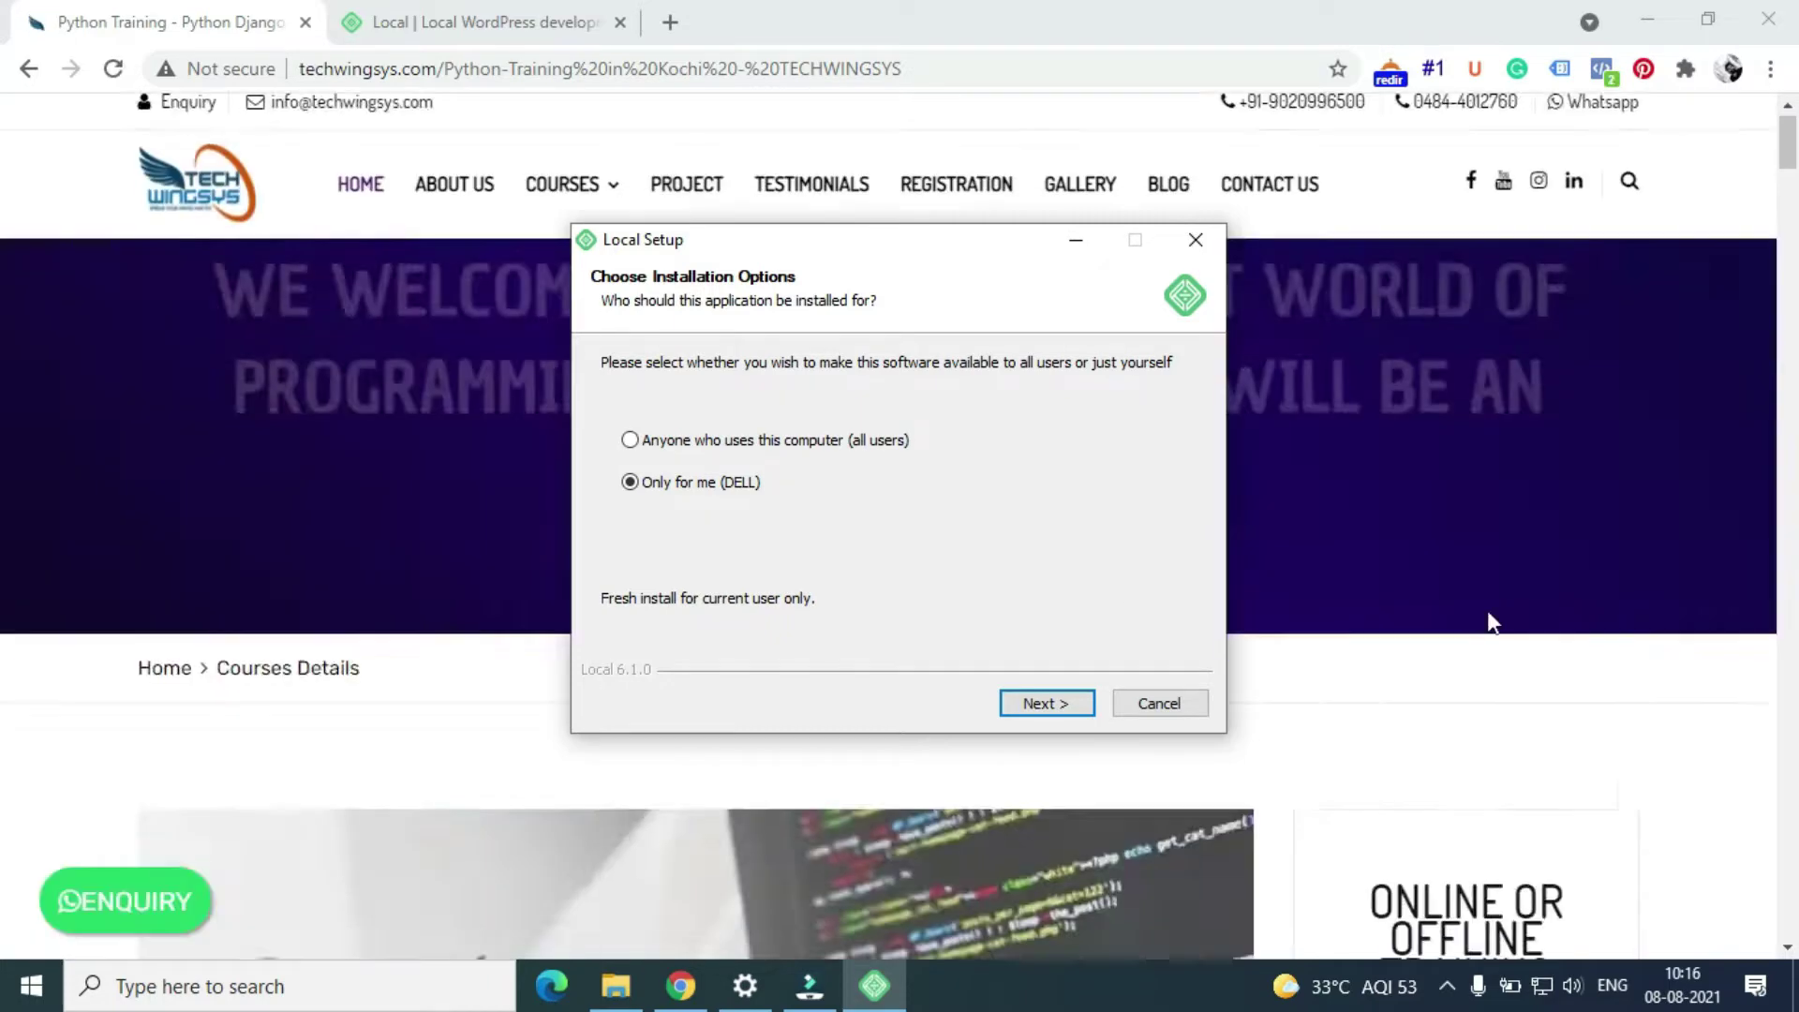
left_click_drag(752, 248, 566, 144)
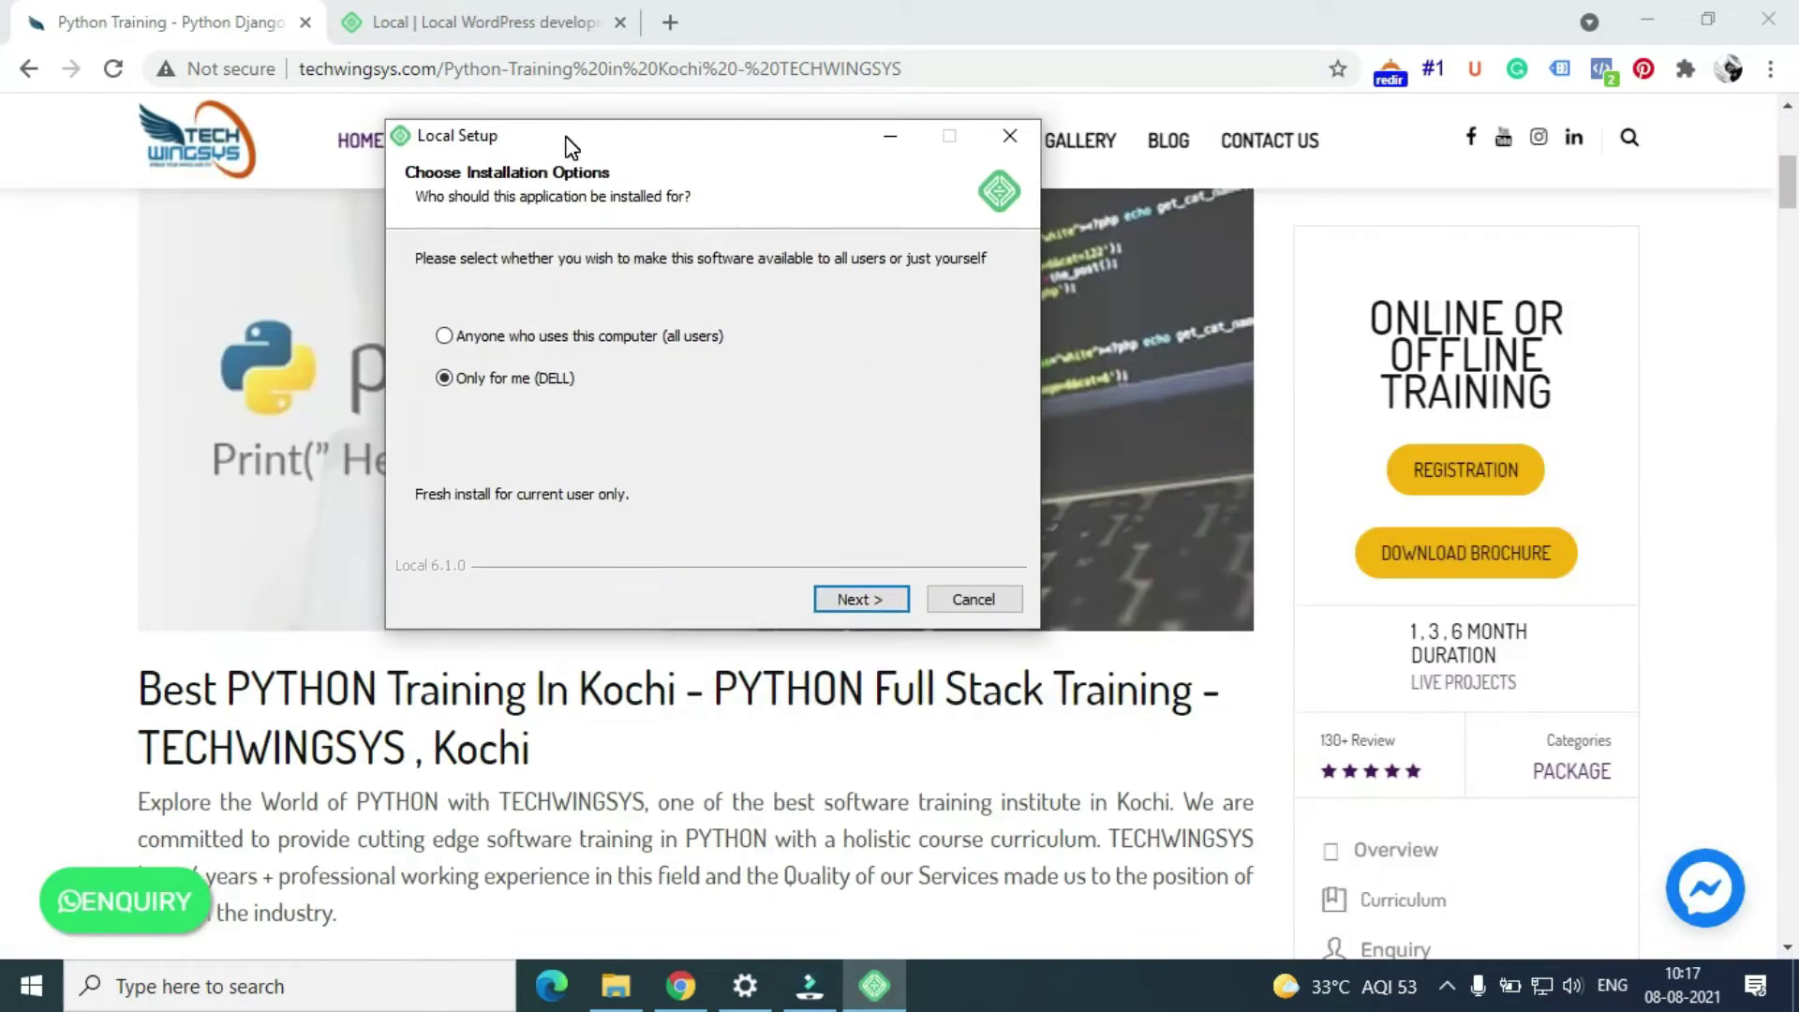
left_click(859, 599)
Let the installation run to completion and finish the Local setup
left_click(1741, 862)
scroll(1233, 750, "down", 15)
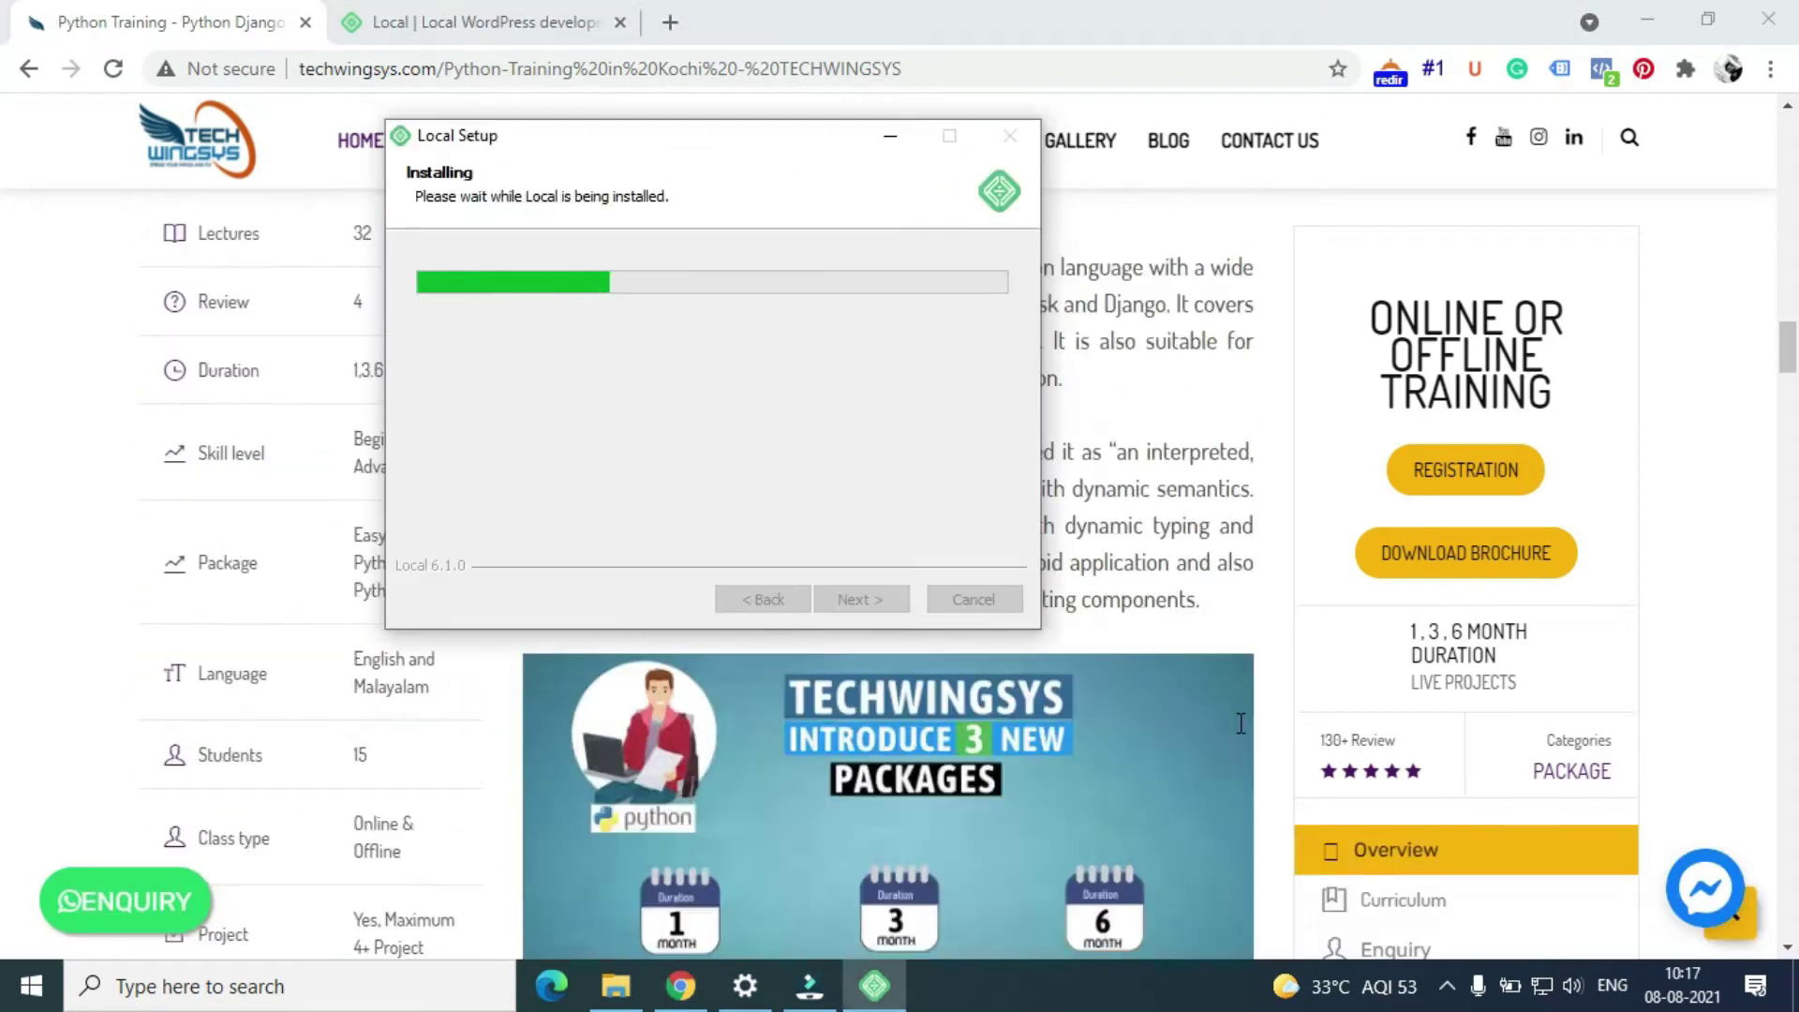
scroll(1233, 749, "up", 10)
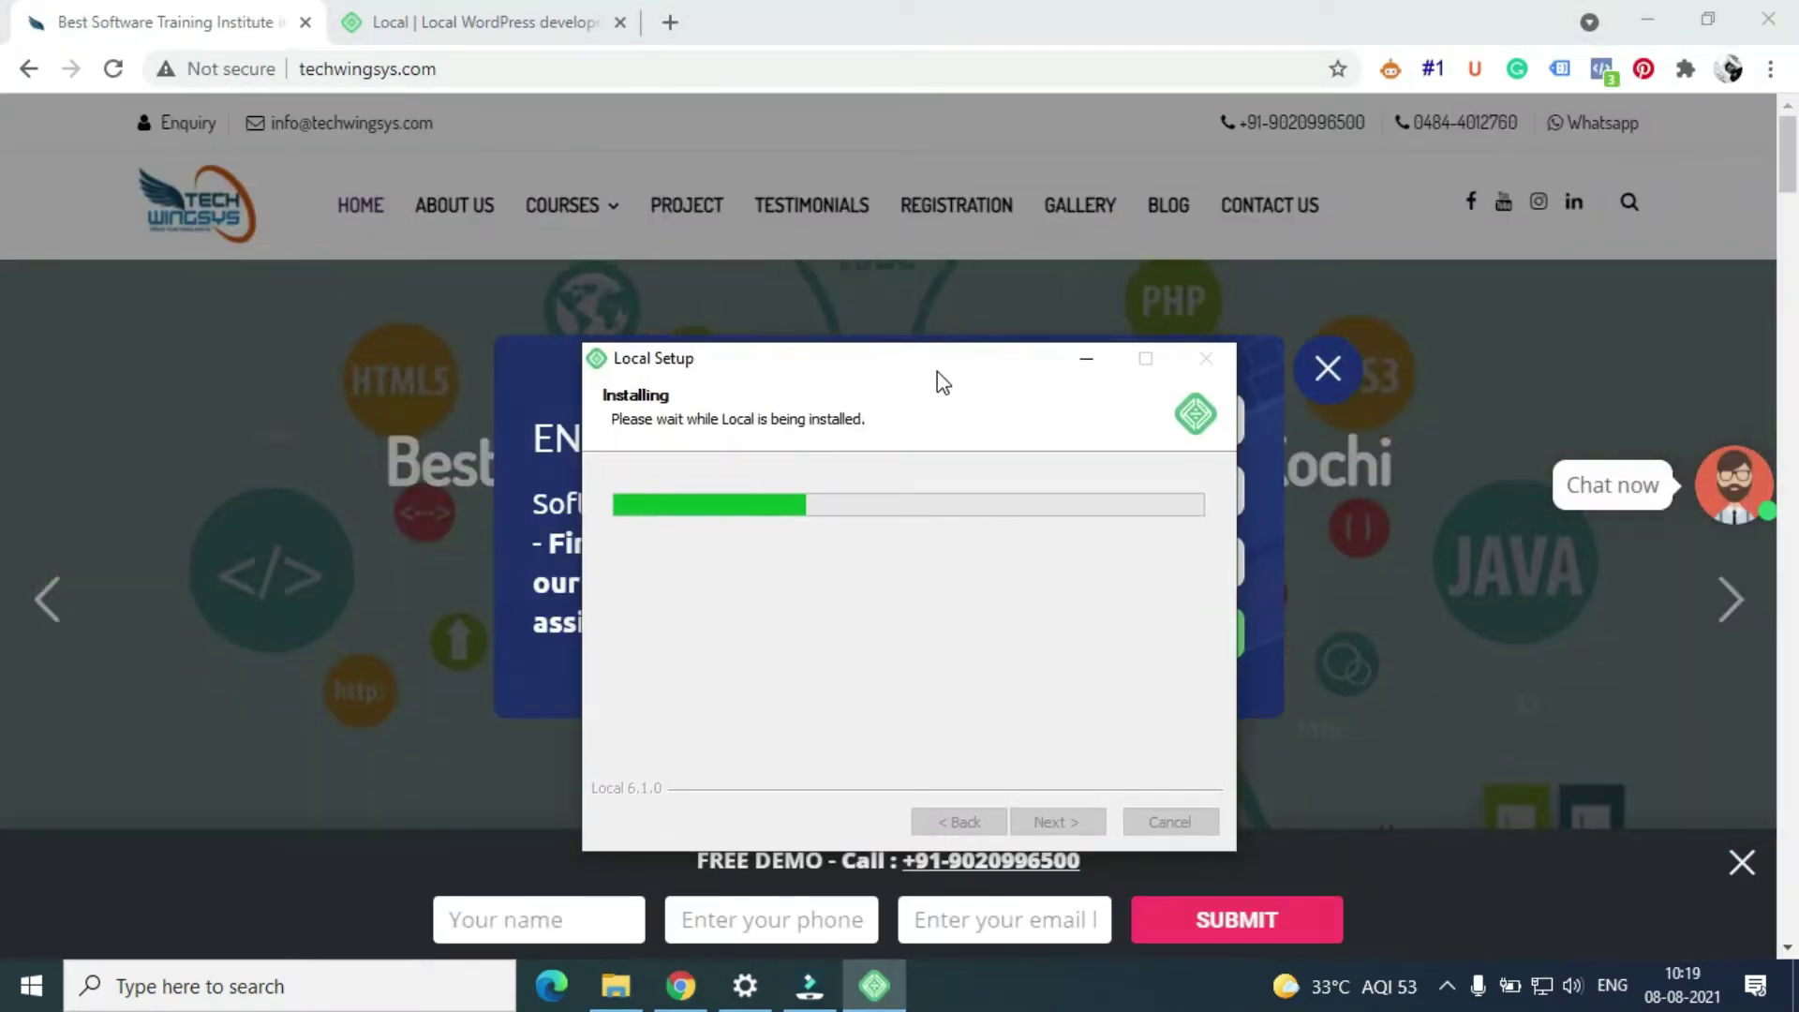
left_click_drag(942, 373, 1237, 336)
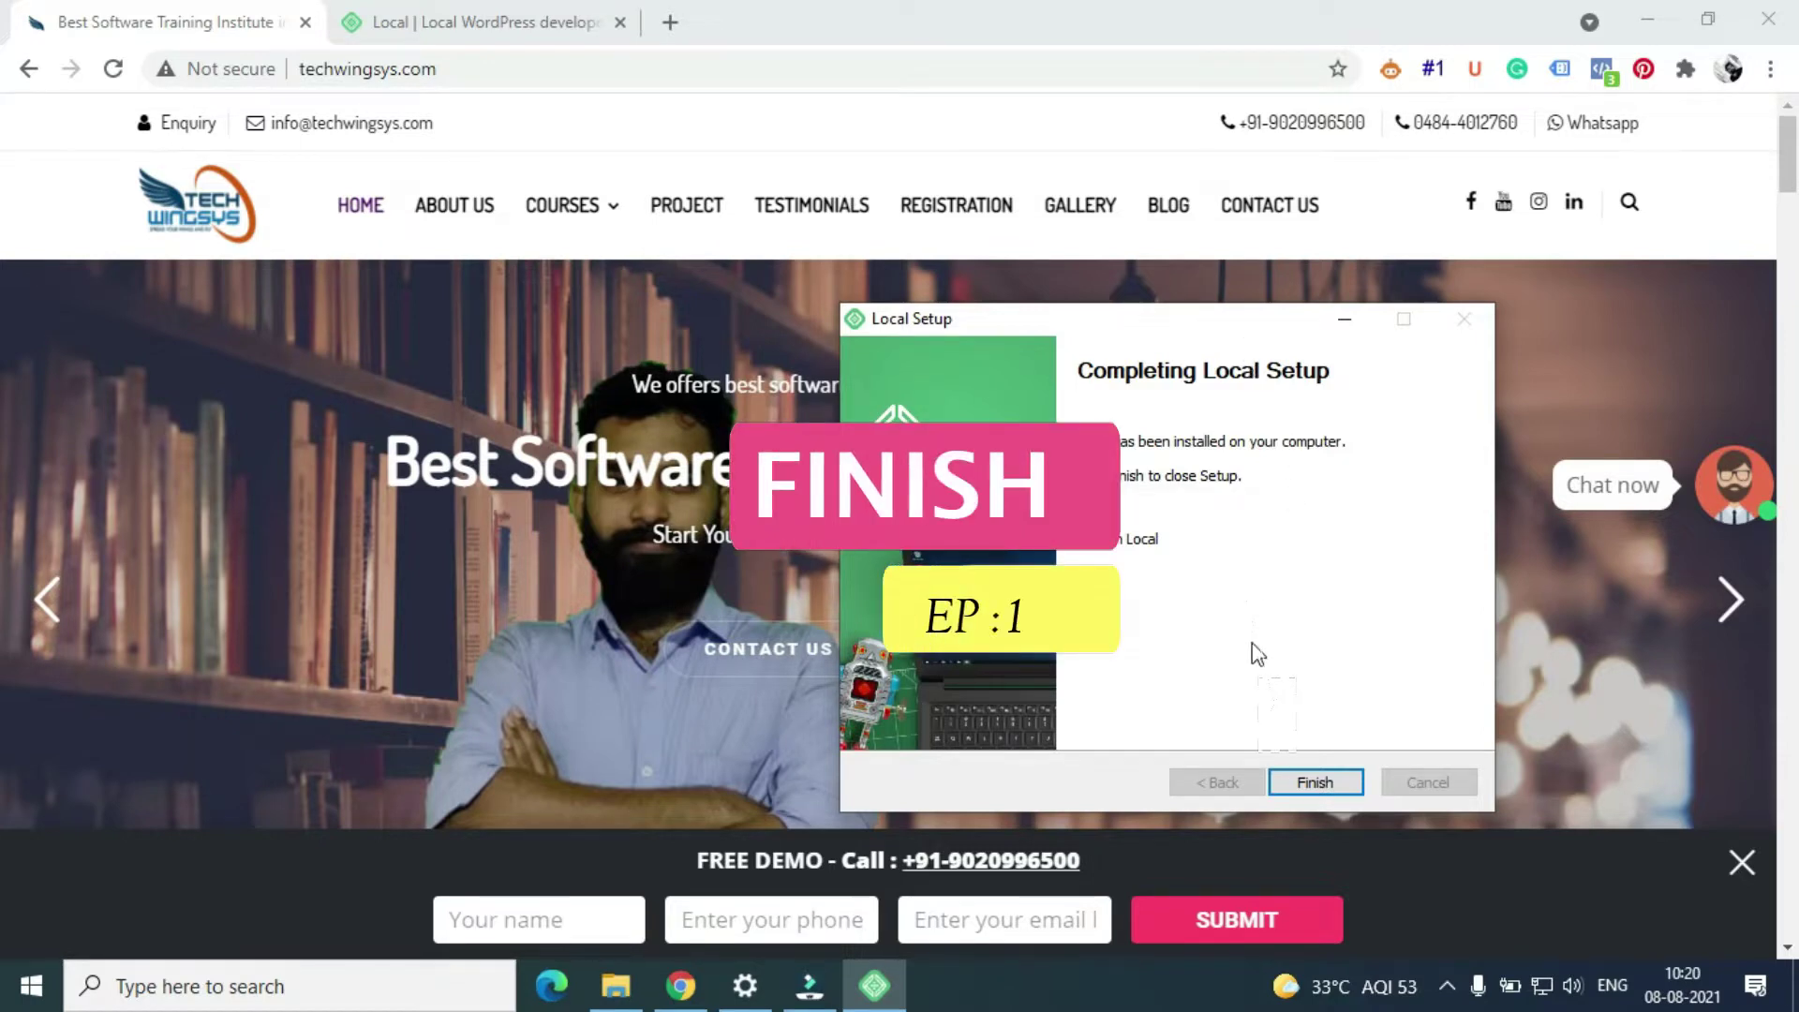
left_click(1315, 785)
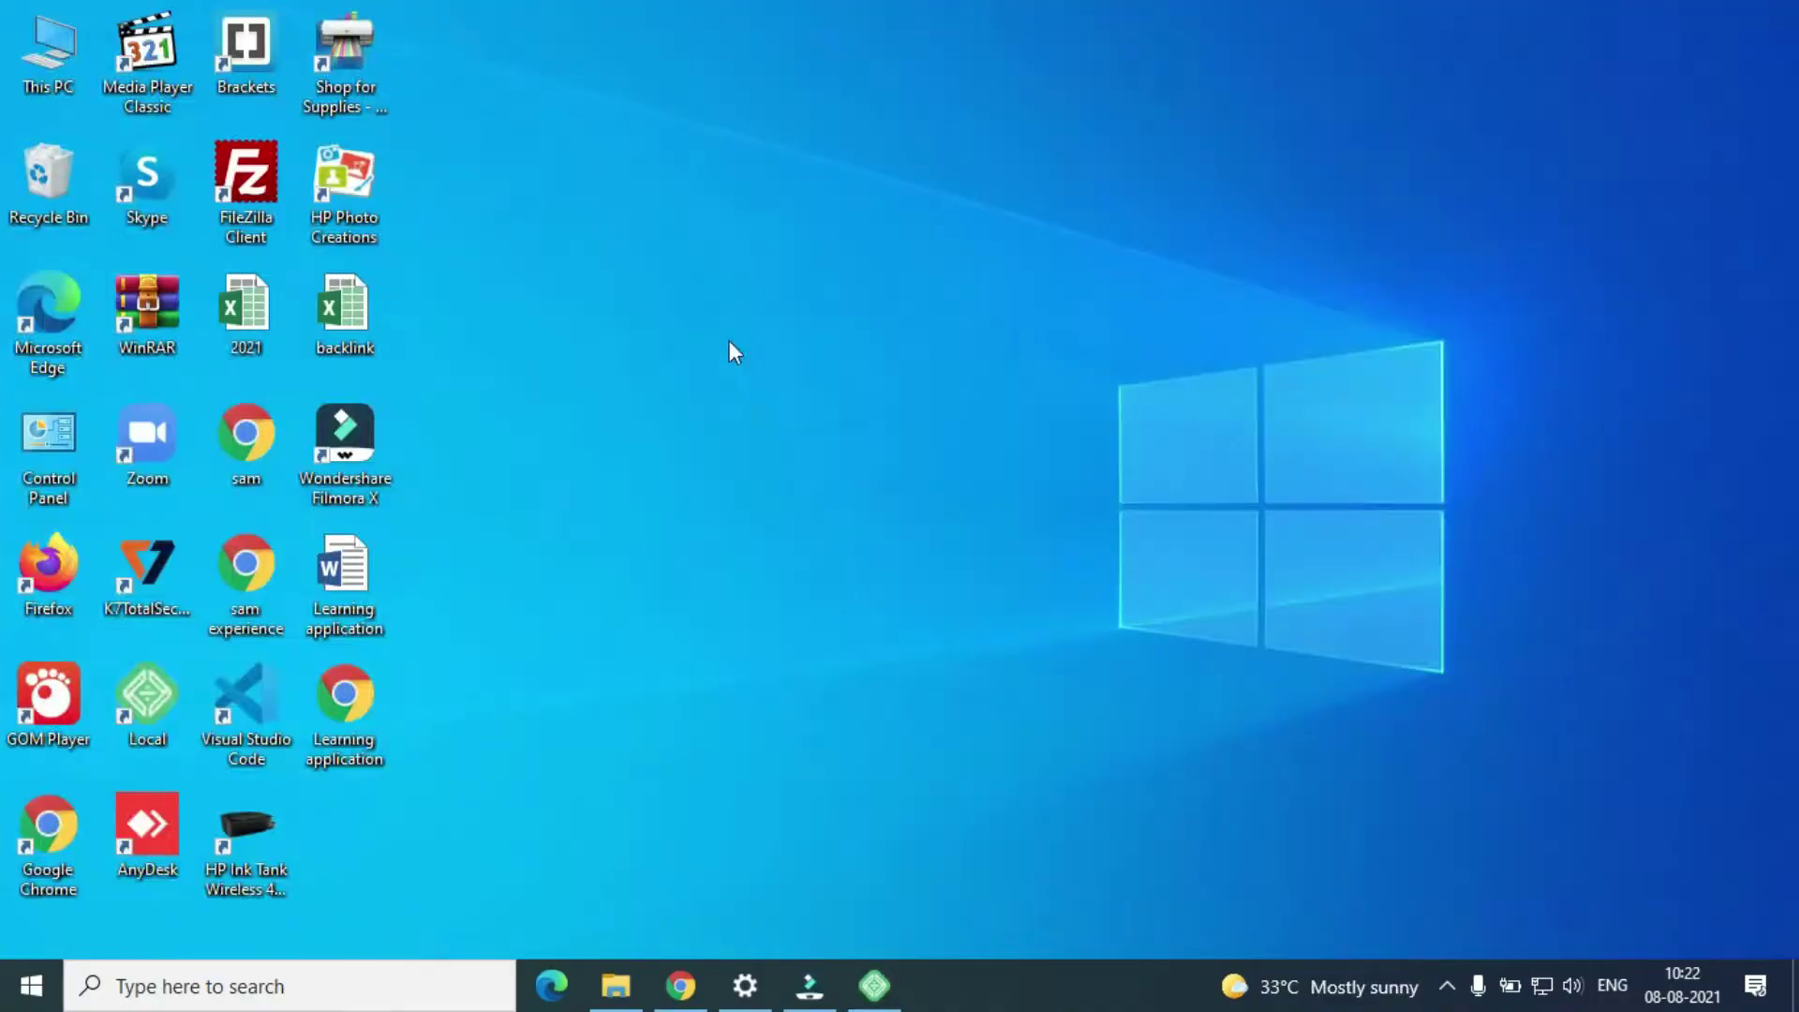
Launch the Local application from the desktop
right_click(731, 352)
left_click(155, 694)
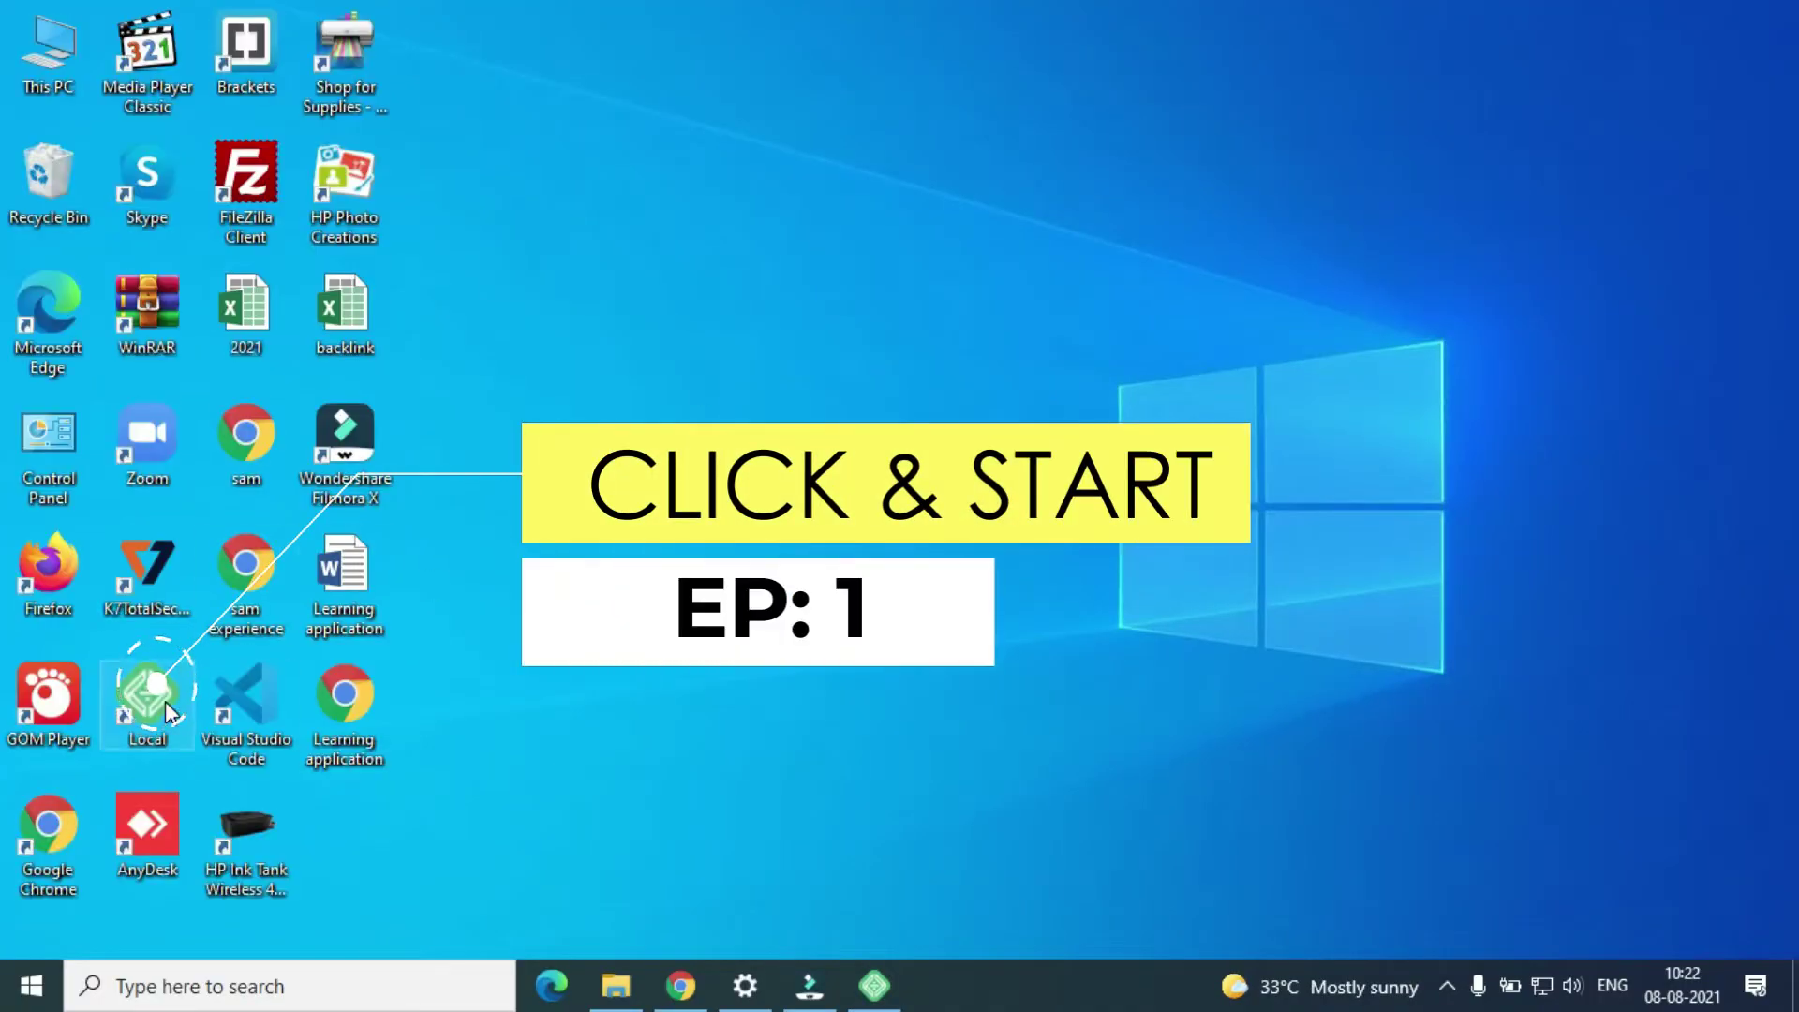
left_click(1539, 815)
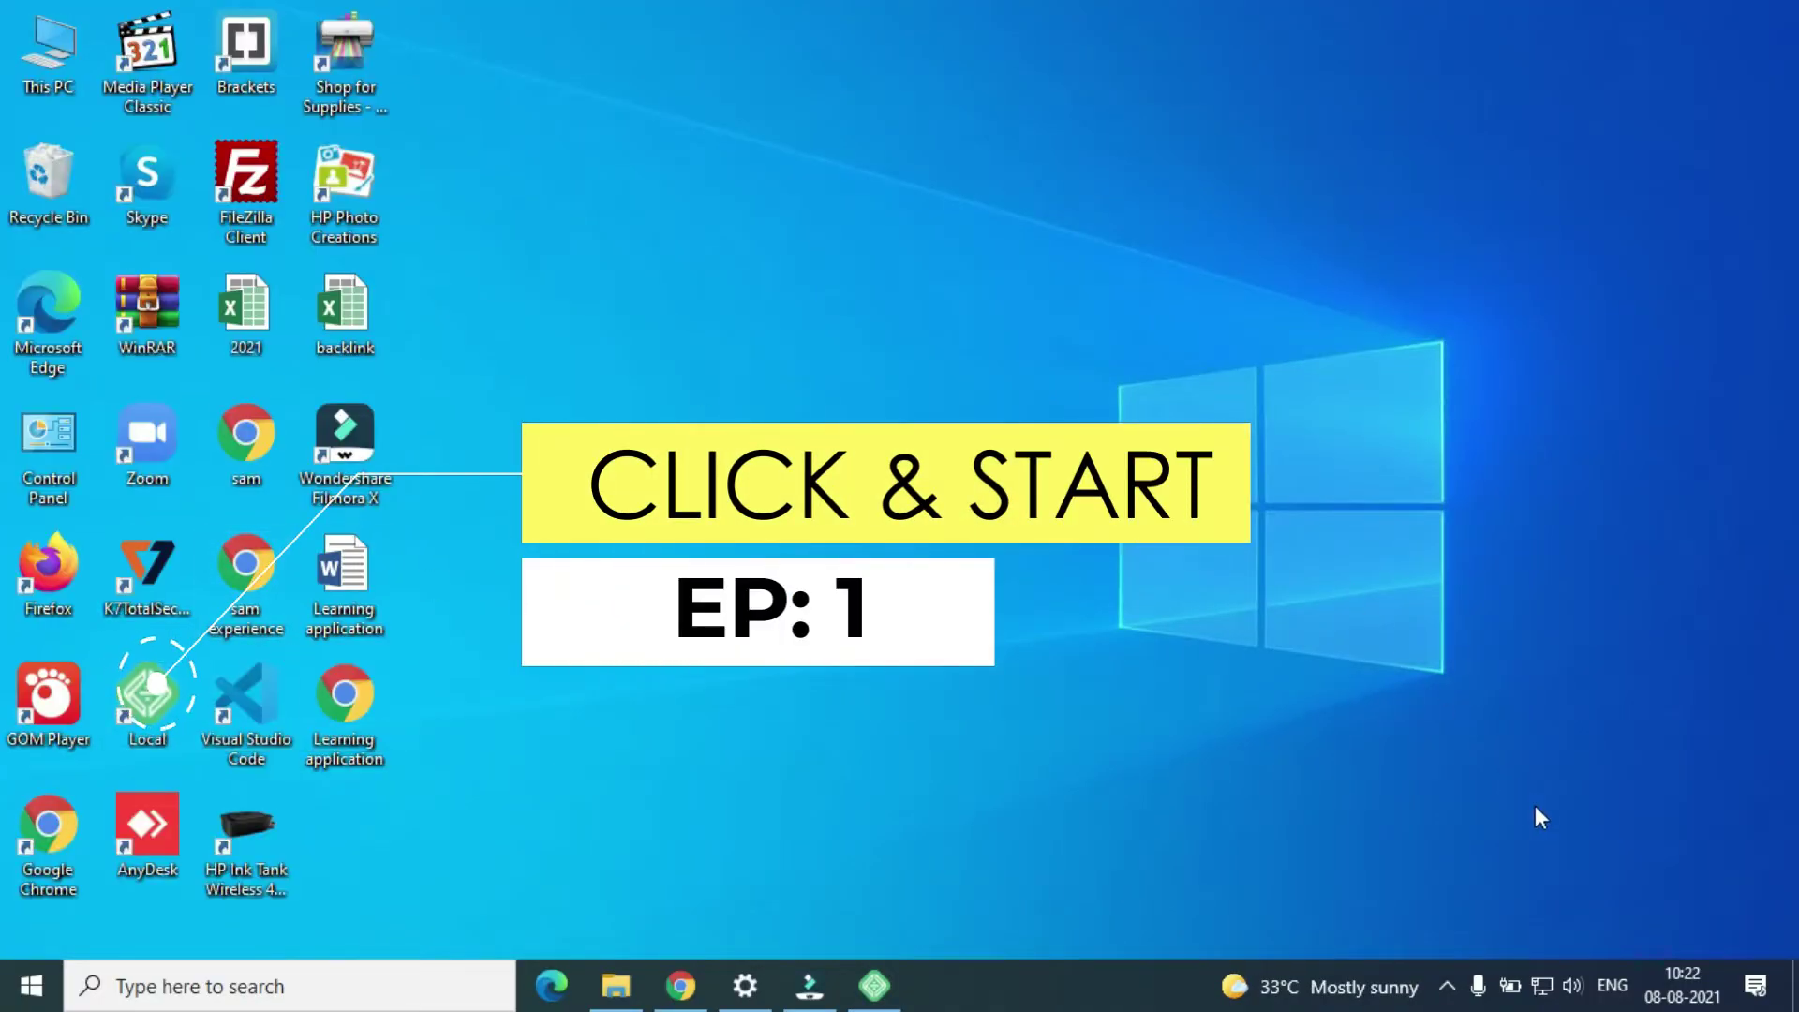
left_click(1448, 984)
left_click(895, 992)
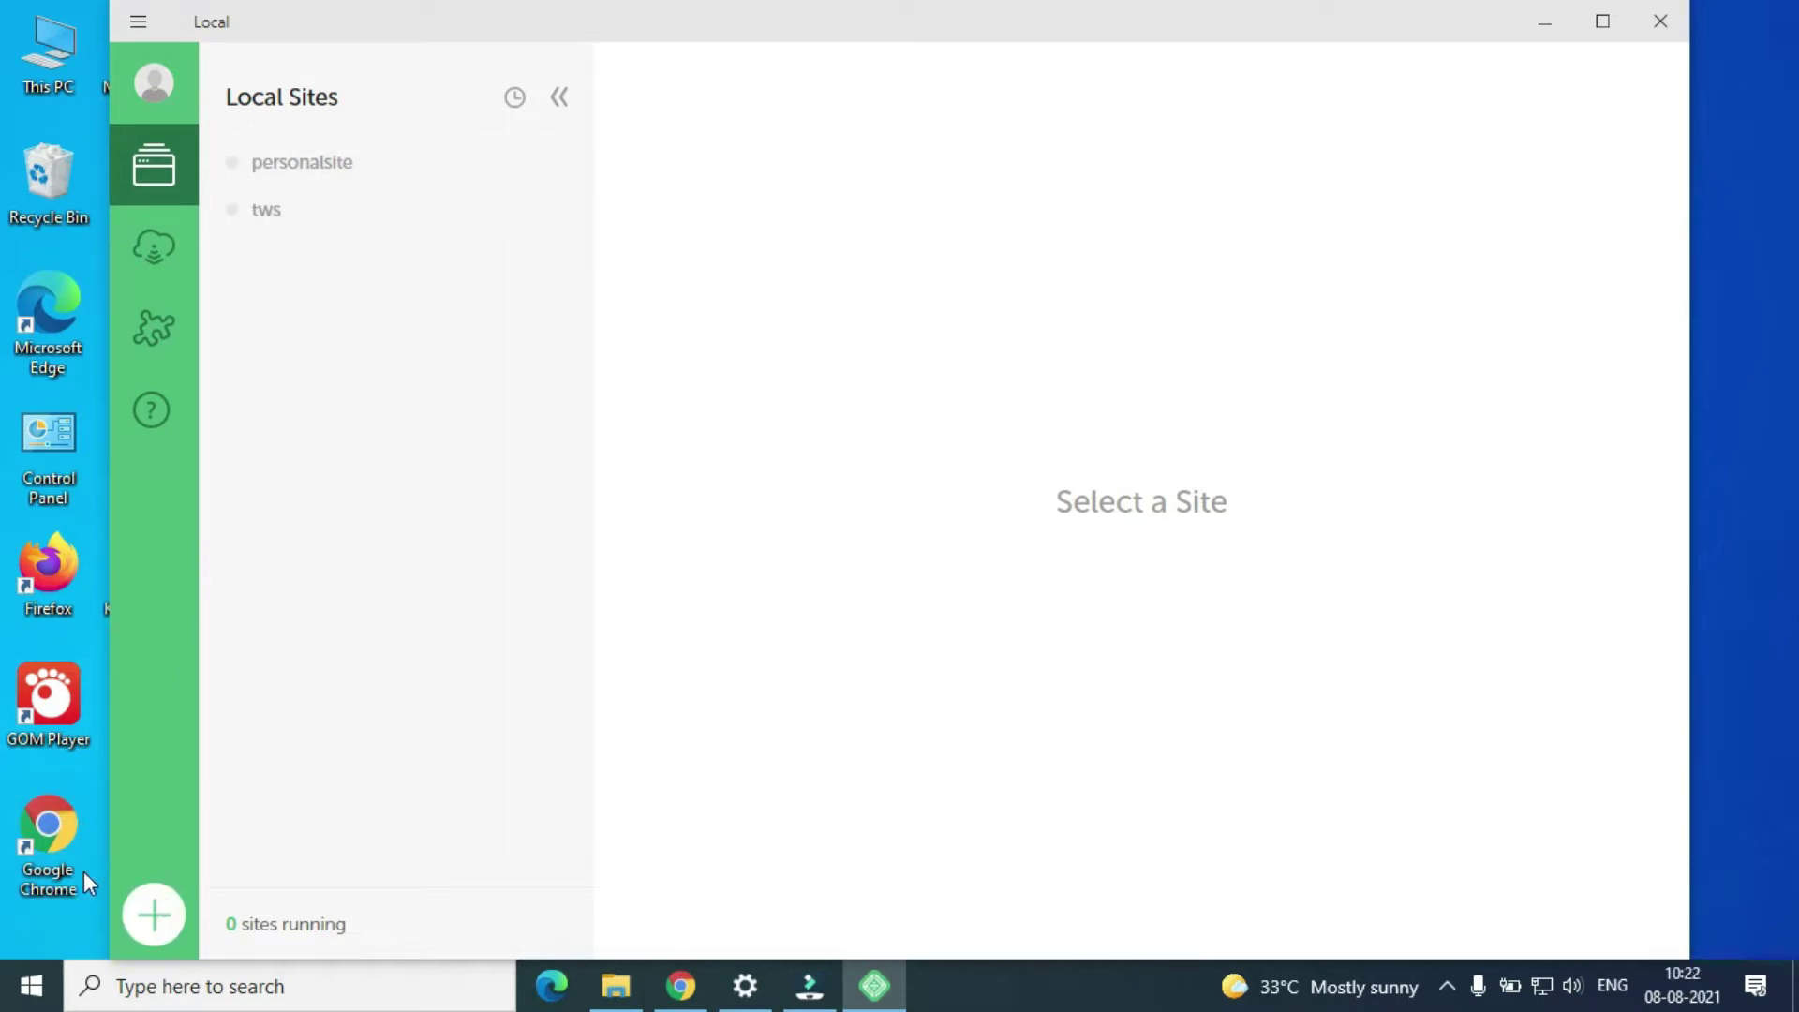
Start a new local site and name it TECHWINGSYS
left_click(155, 911)
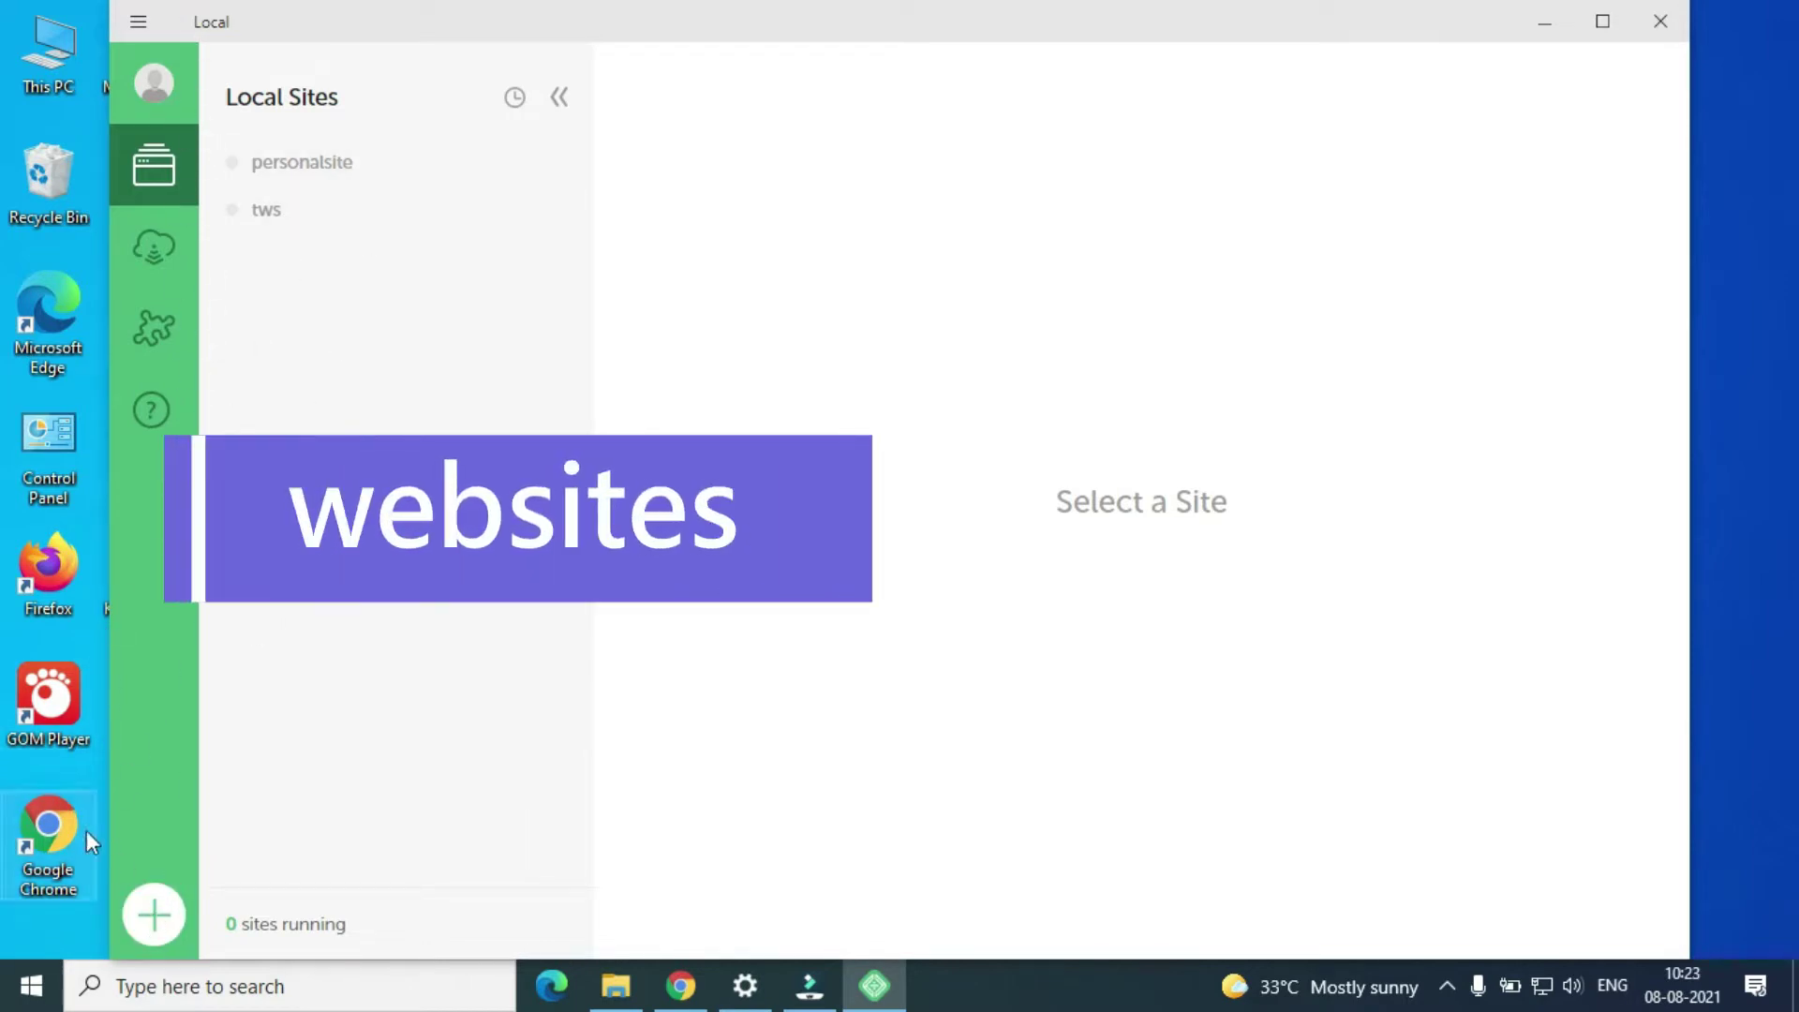
left_click(152, 912)
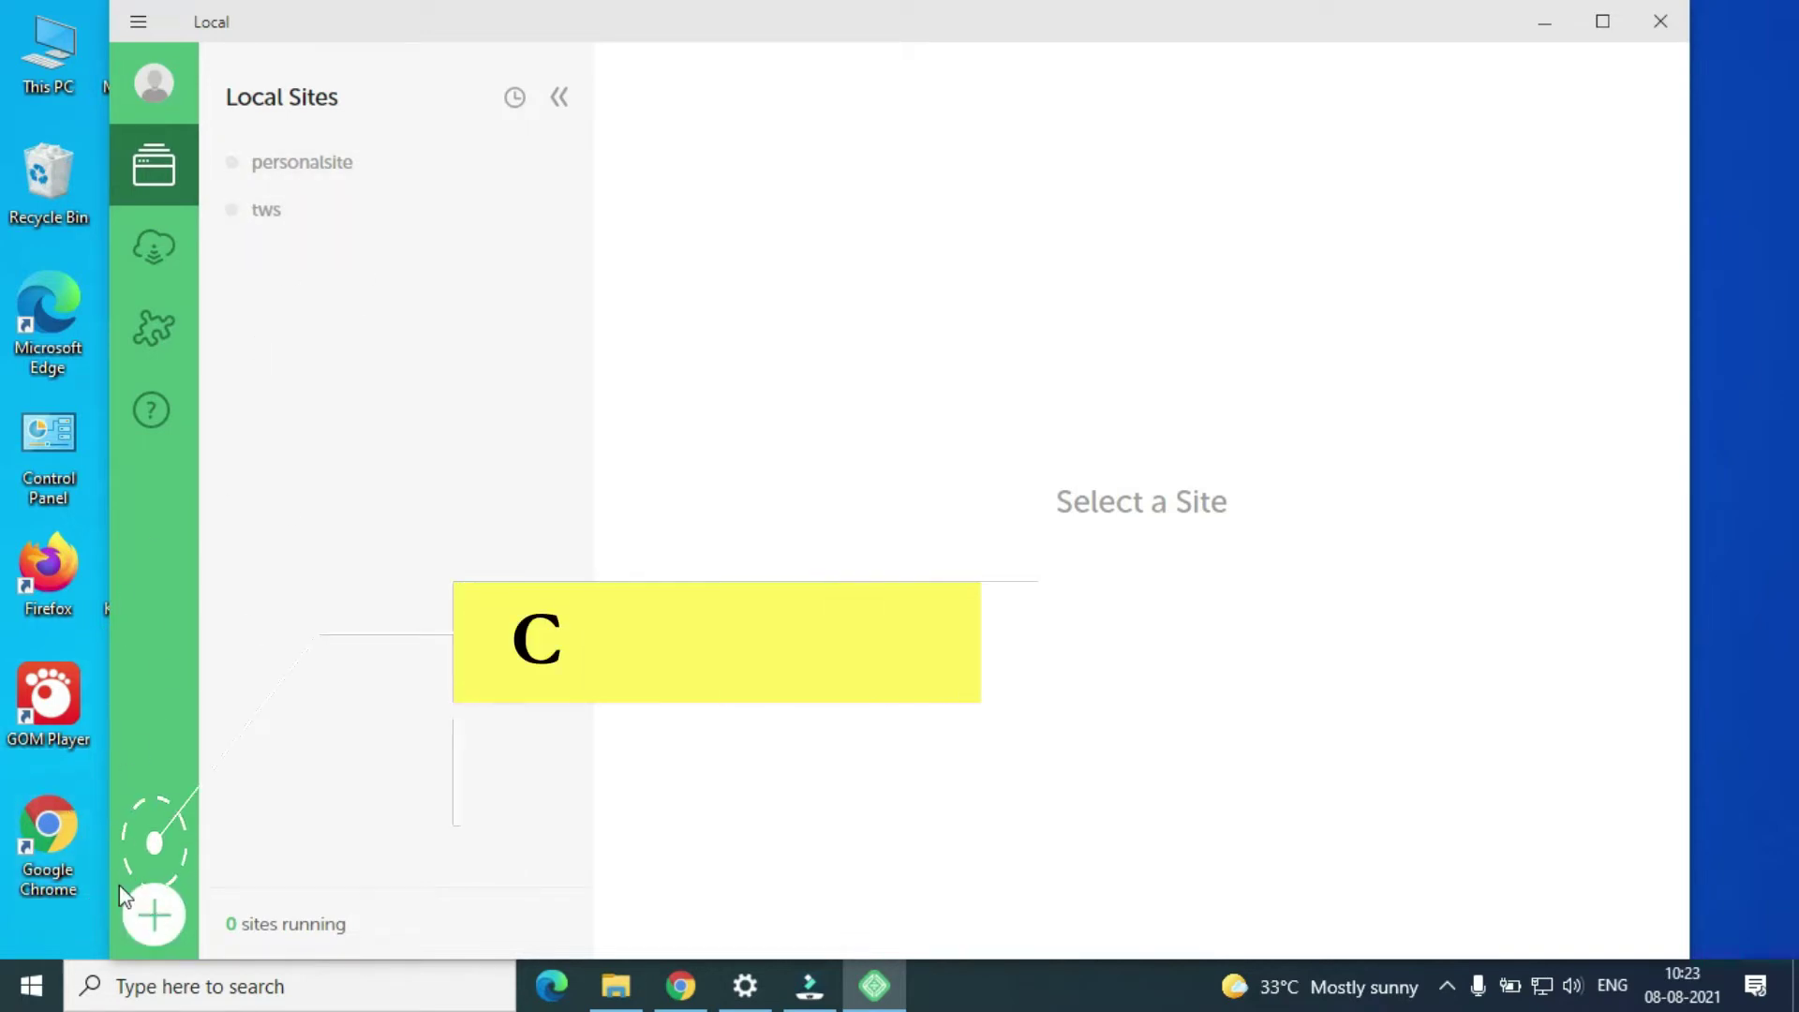
left_click(159, 925)
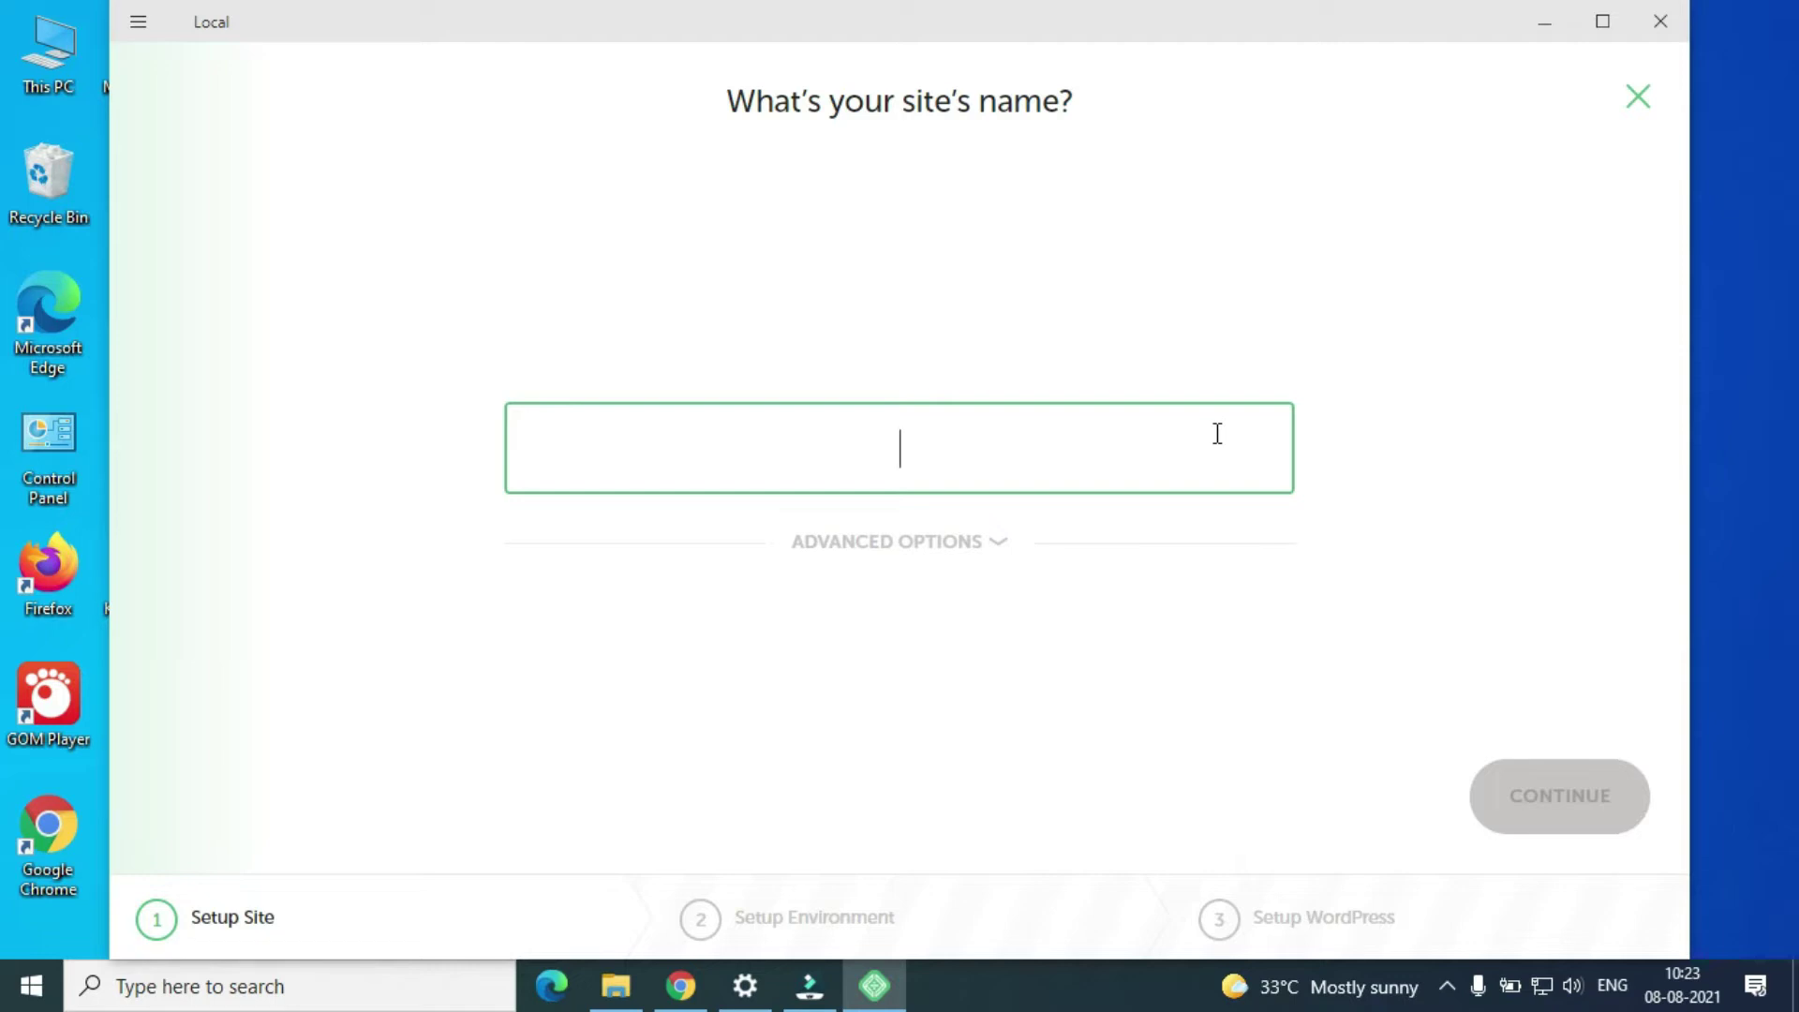
type("T")
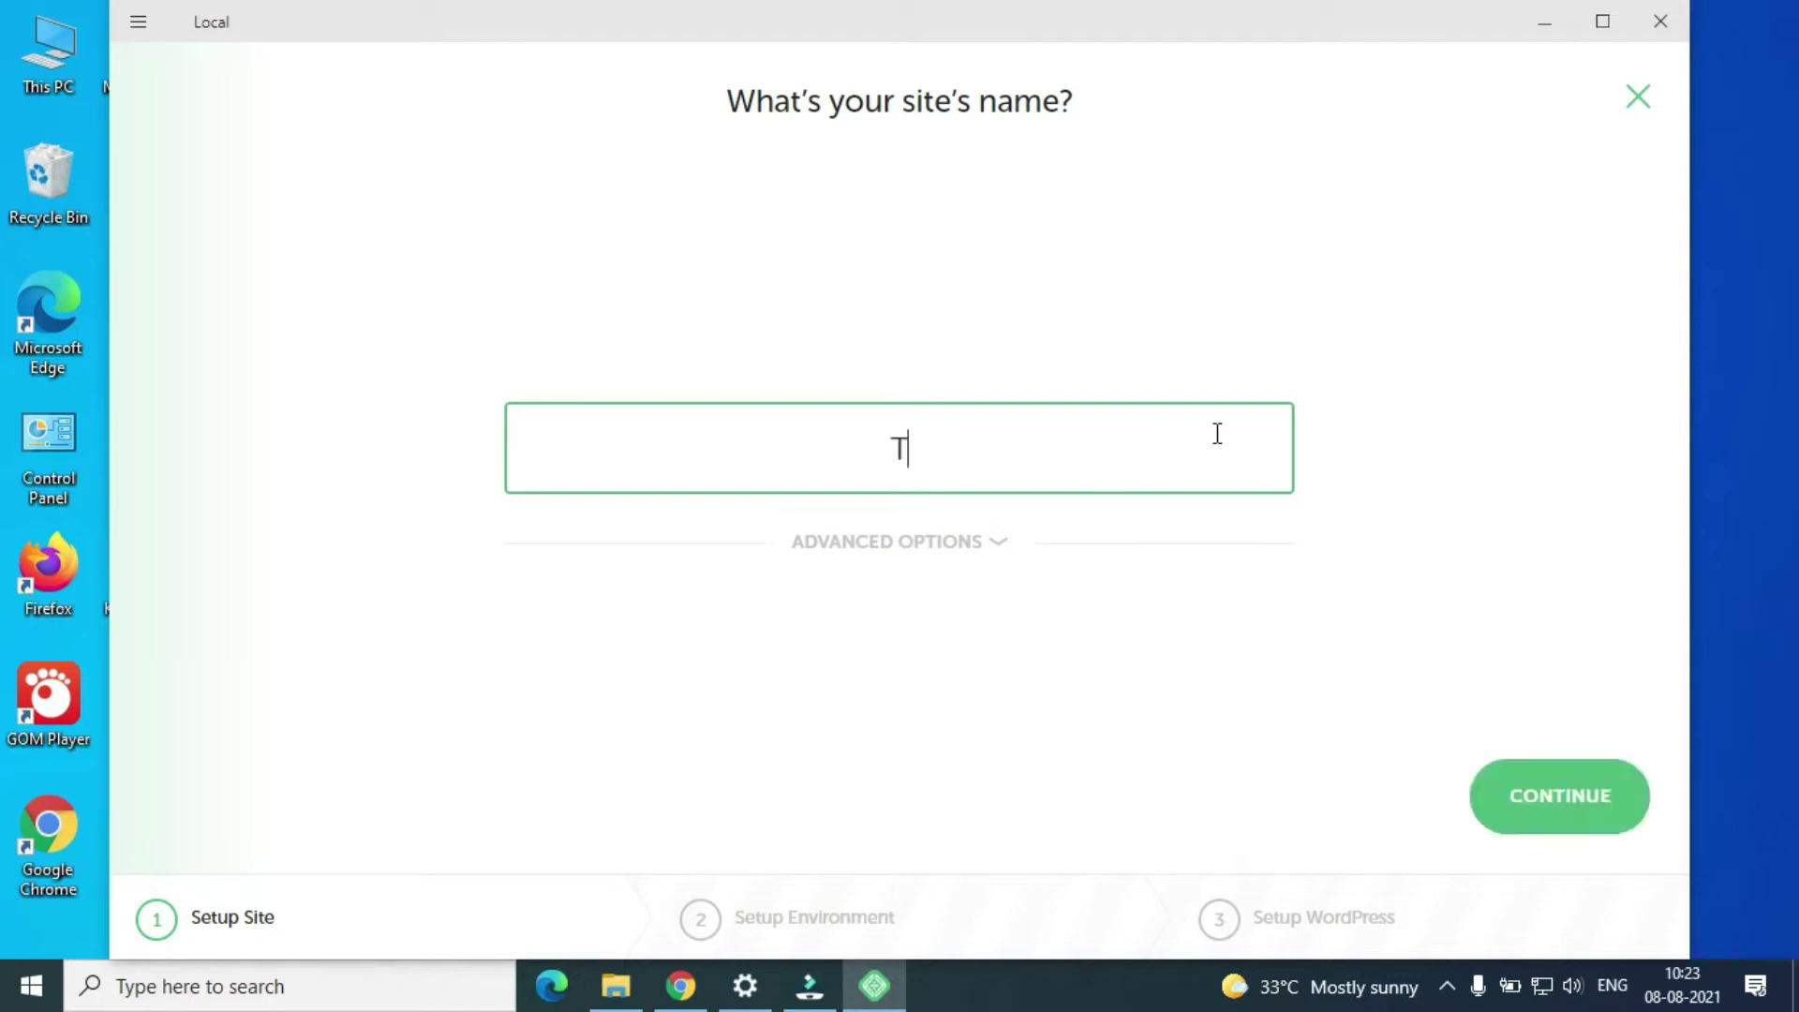
type("ECHWINGSYS")
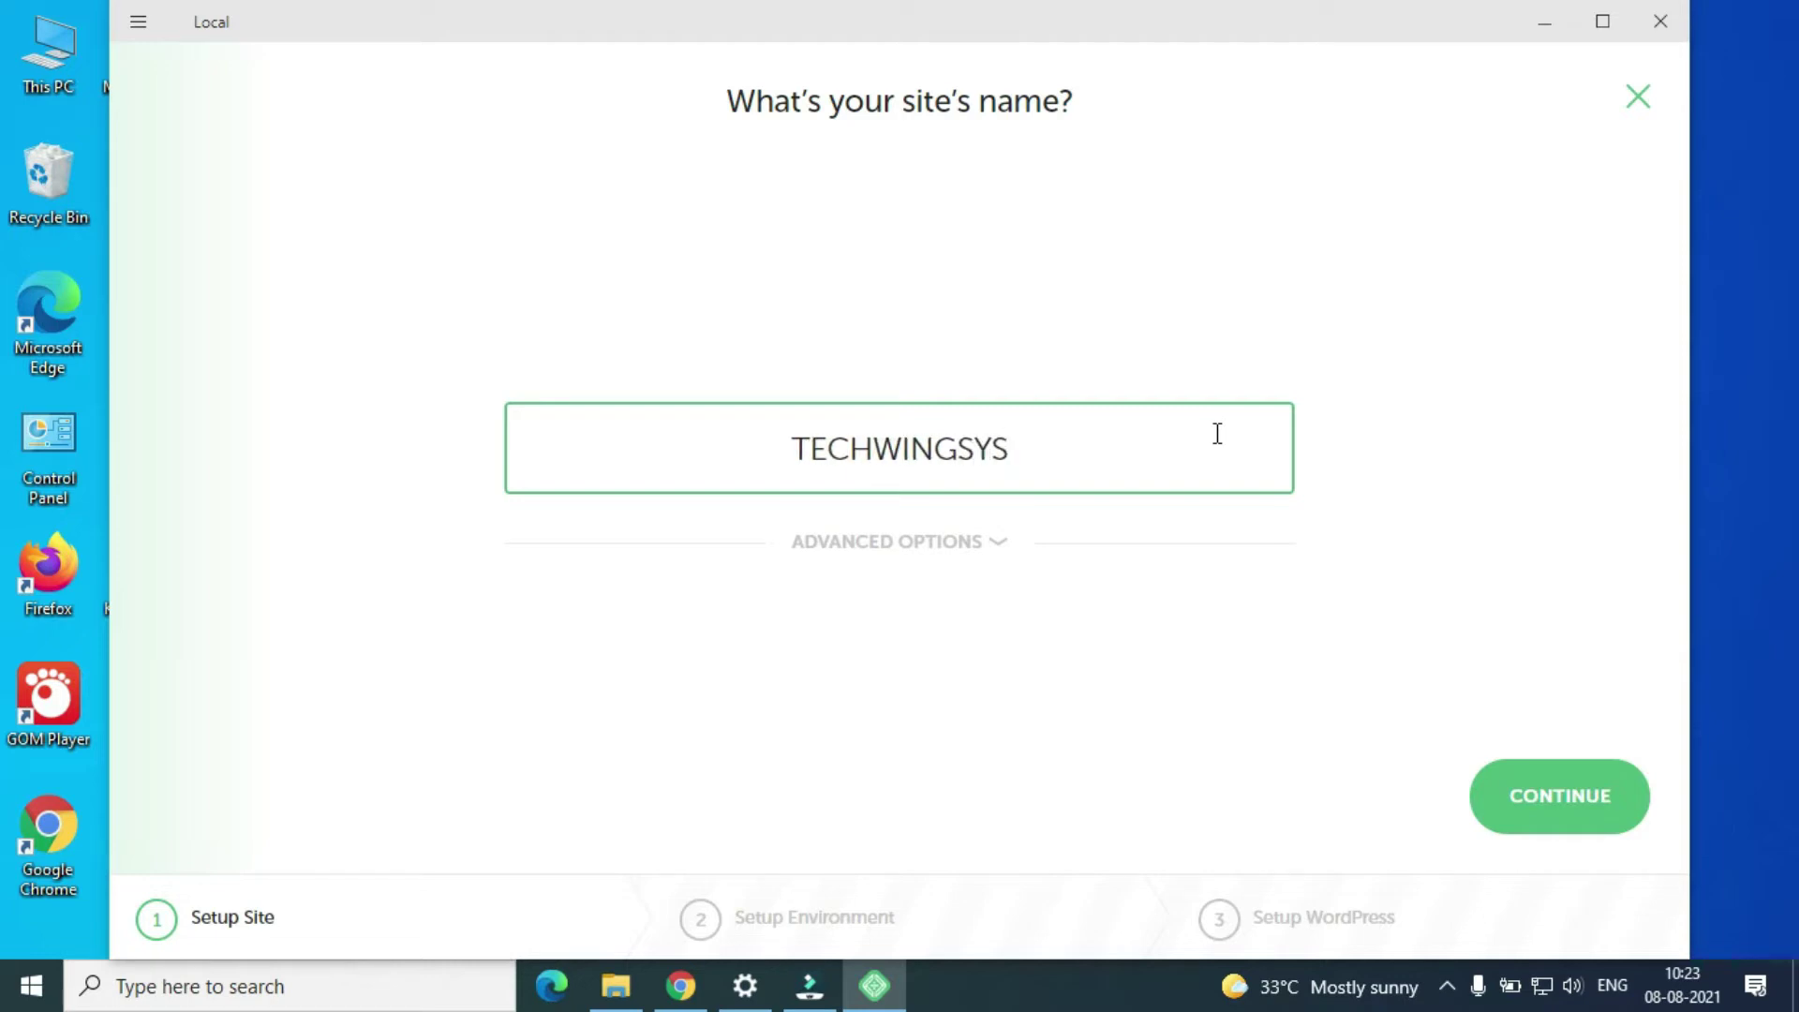
left_click(1558, 817)
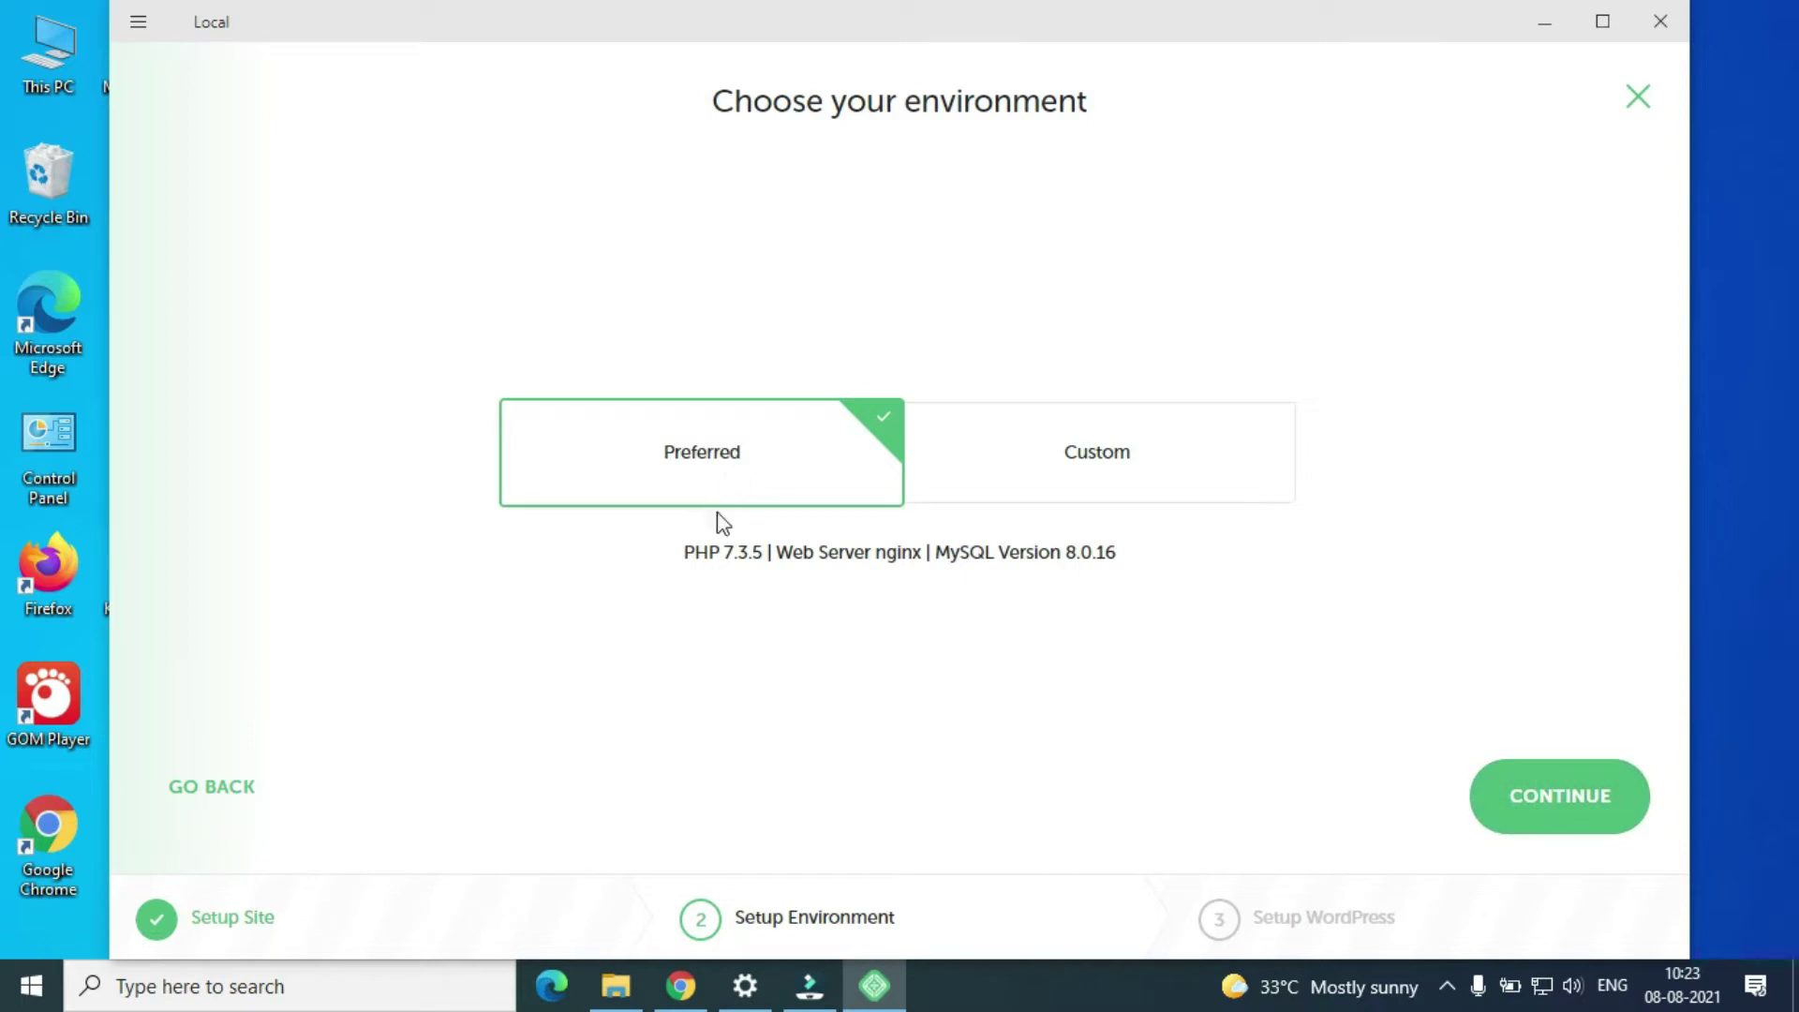
Accept the Preferred environment, enter the WordPress password for username root, and add the site
left_click(1564, 804)
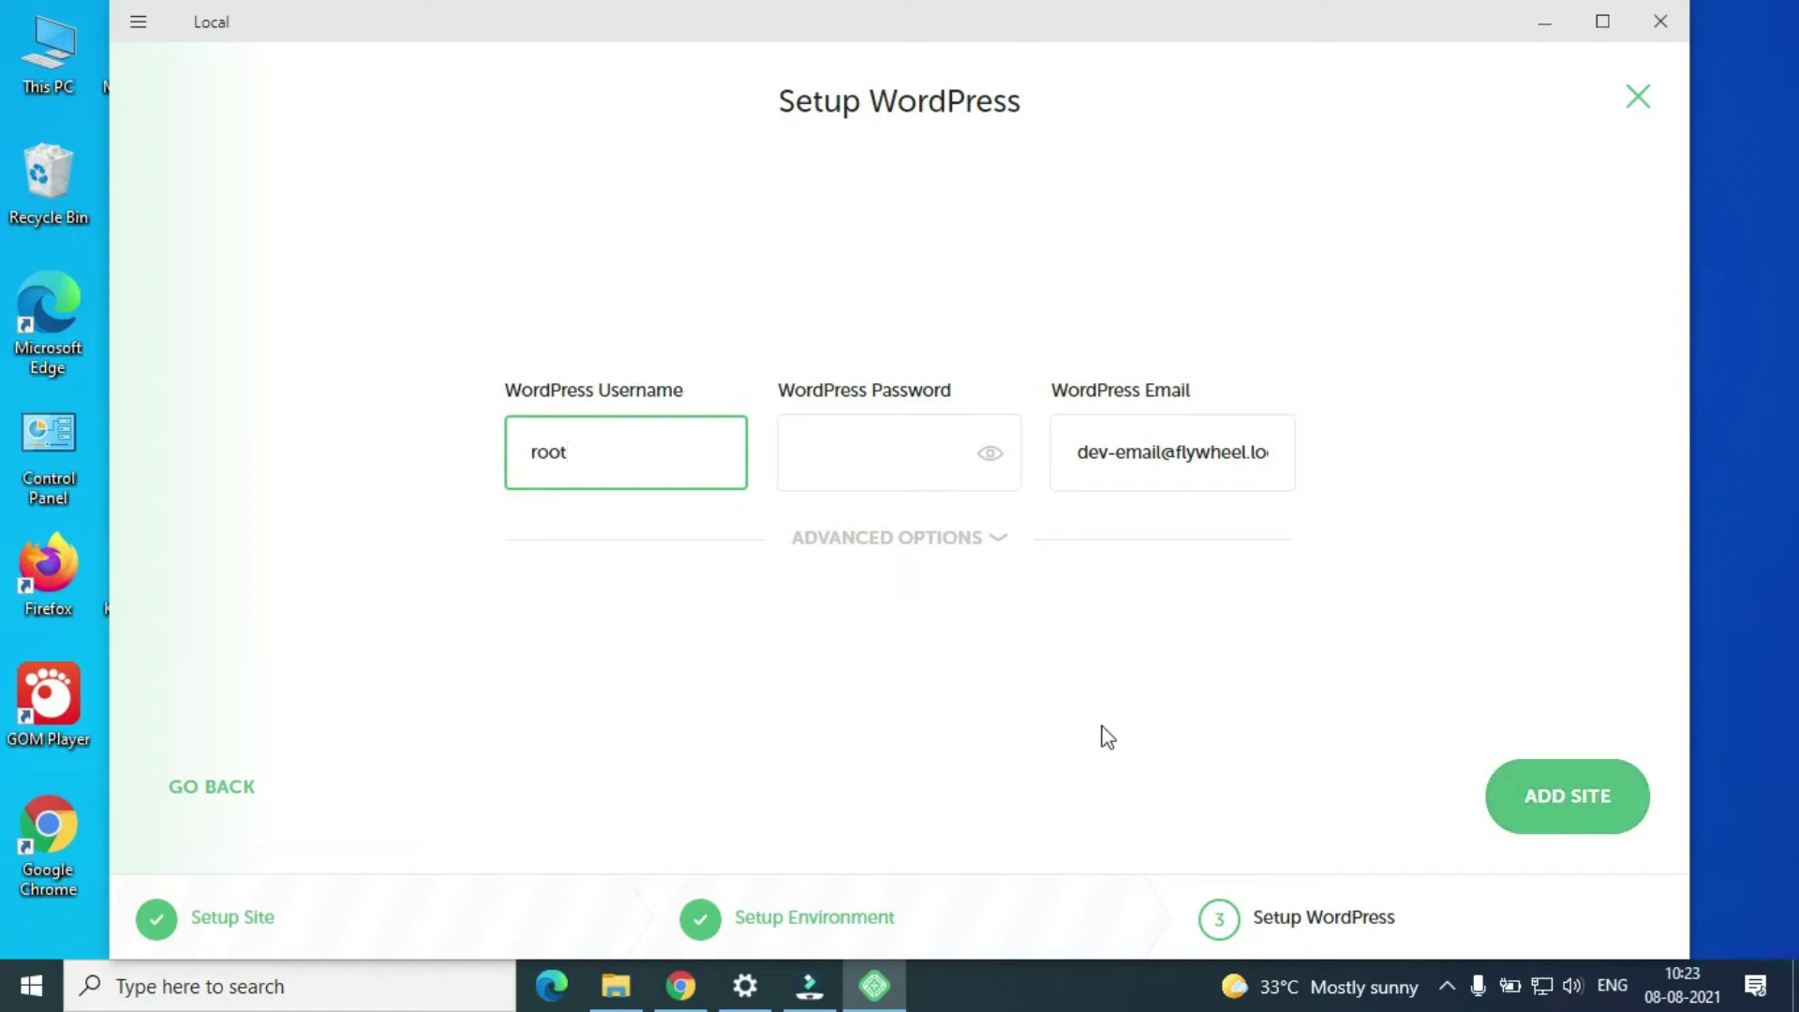
left_click(868, 475)
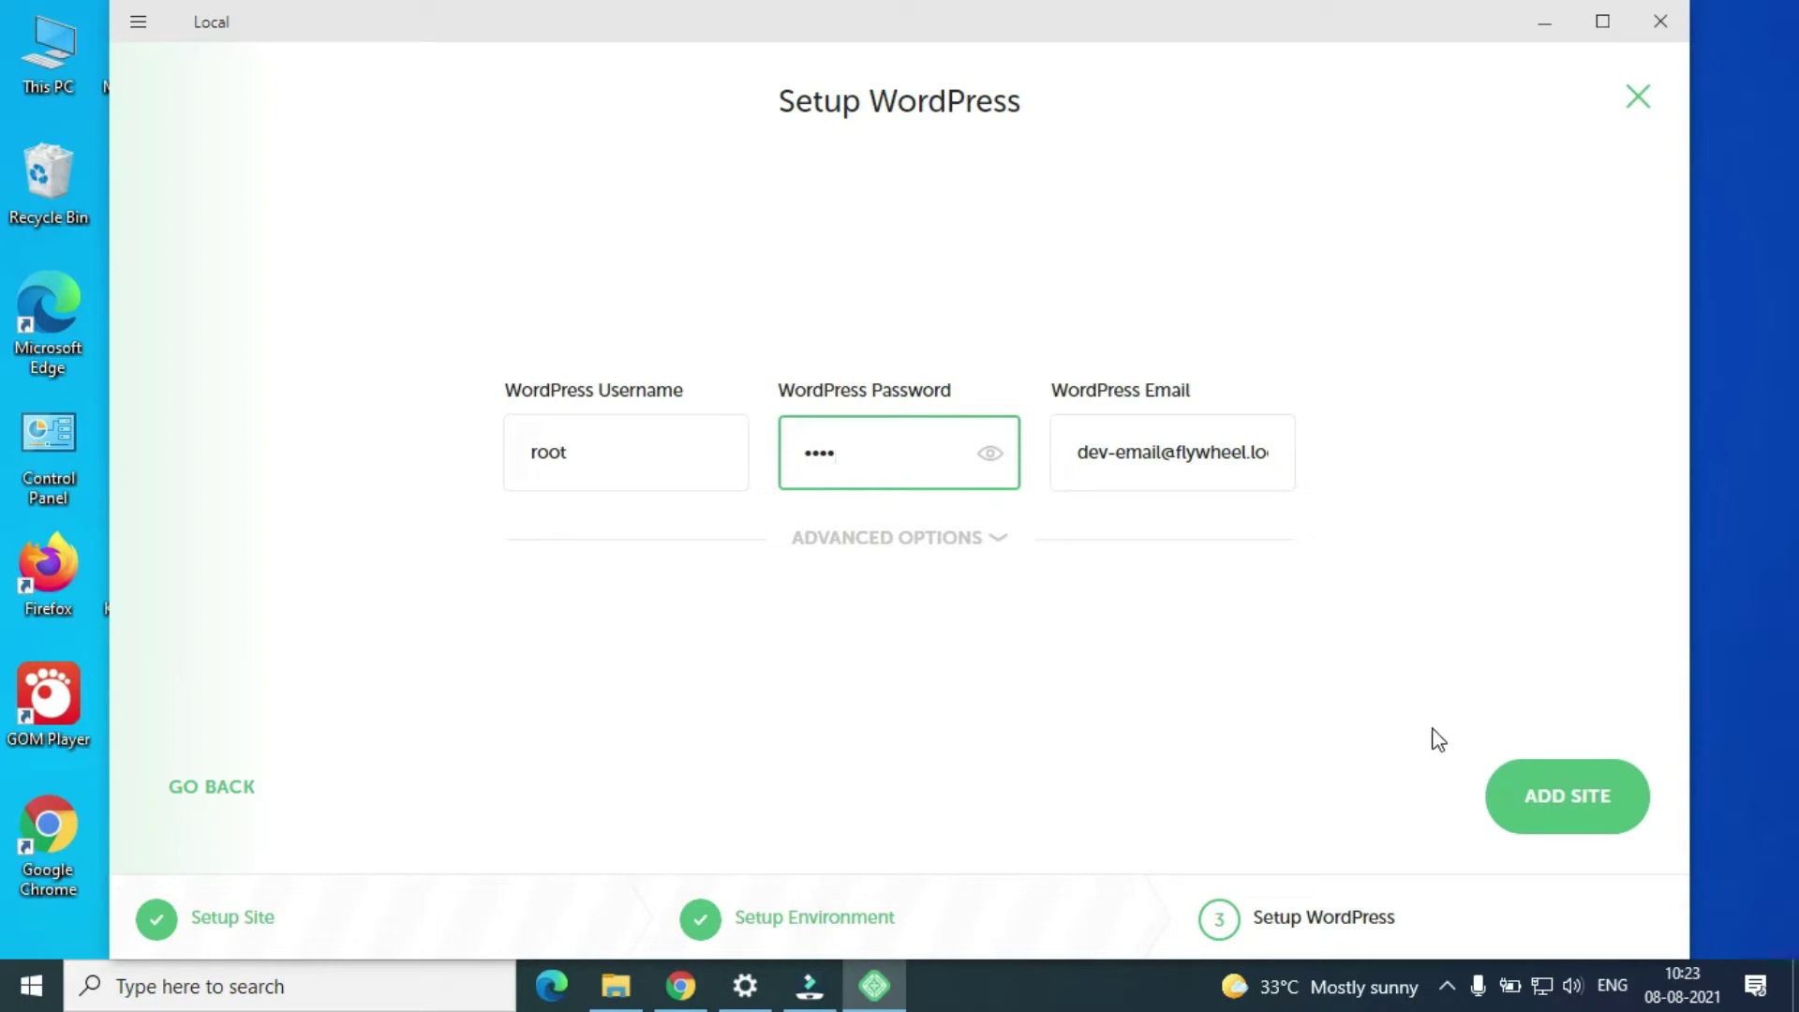
left_click(1580, 801)
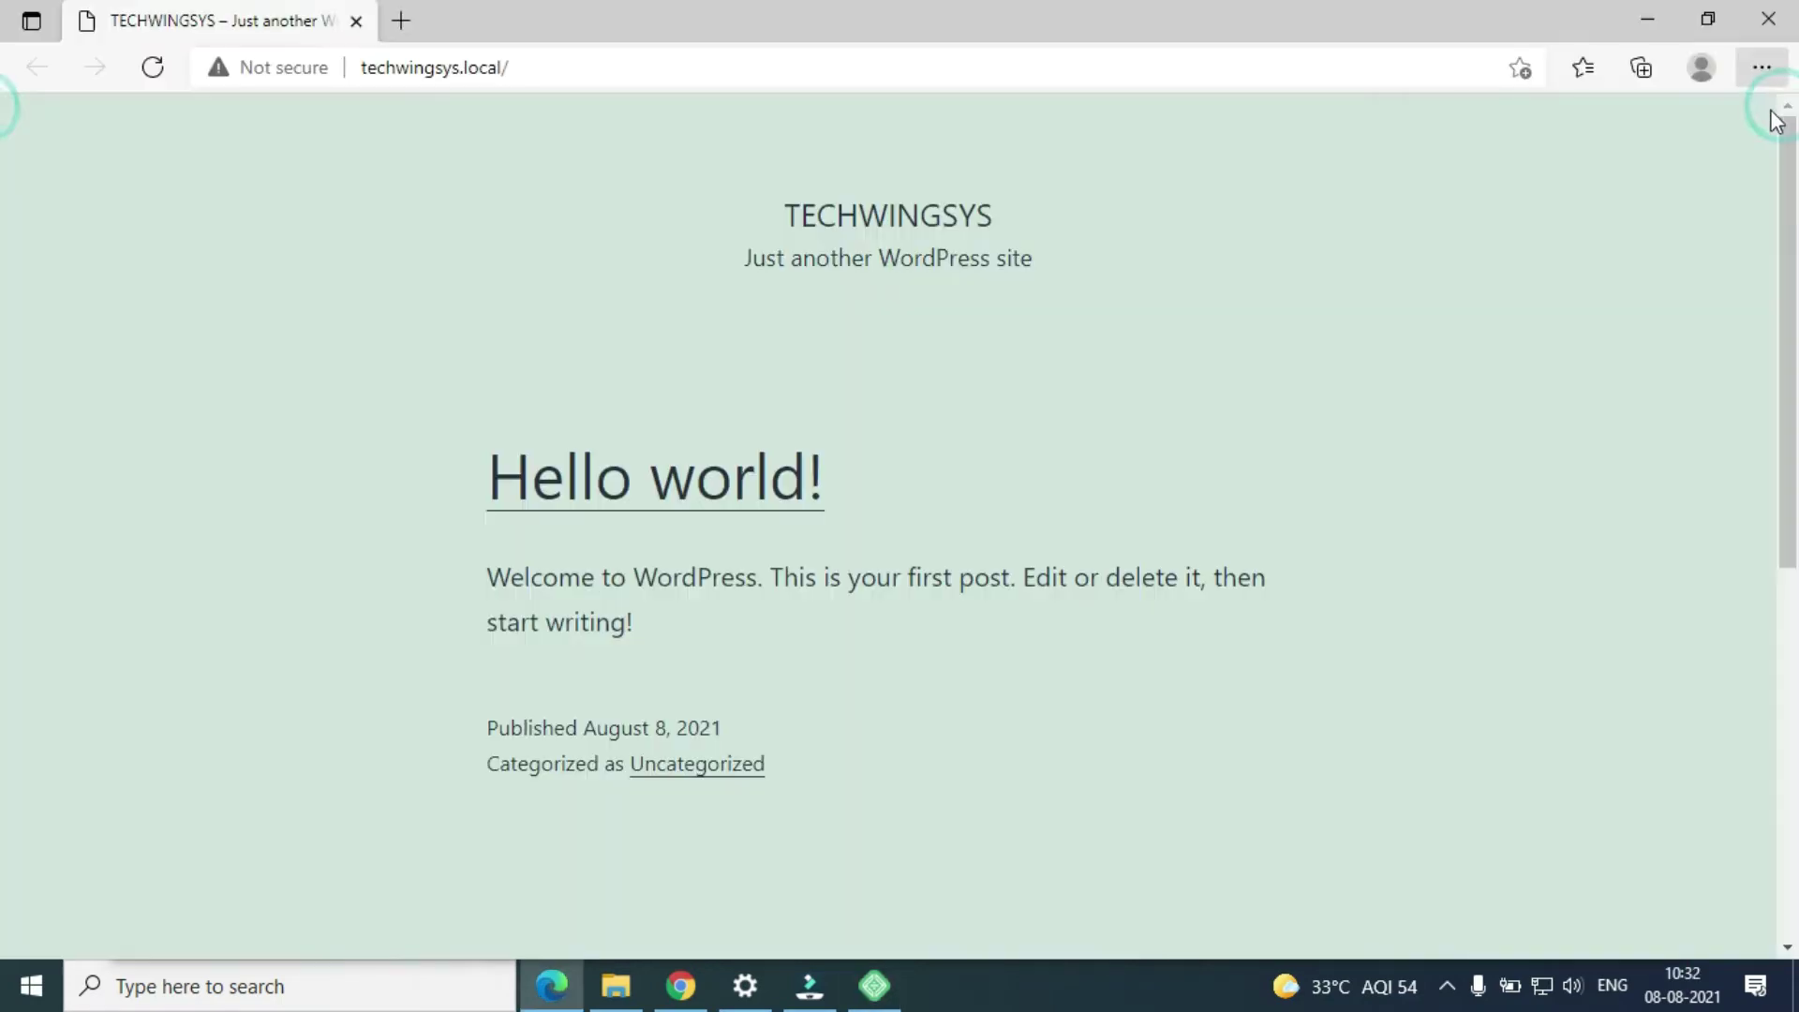
Examine the front page of the new site at techwingsys.local from header to footer
scroll(1209, 340, "down", 3)
scroll(1214, 350, "down", 5)
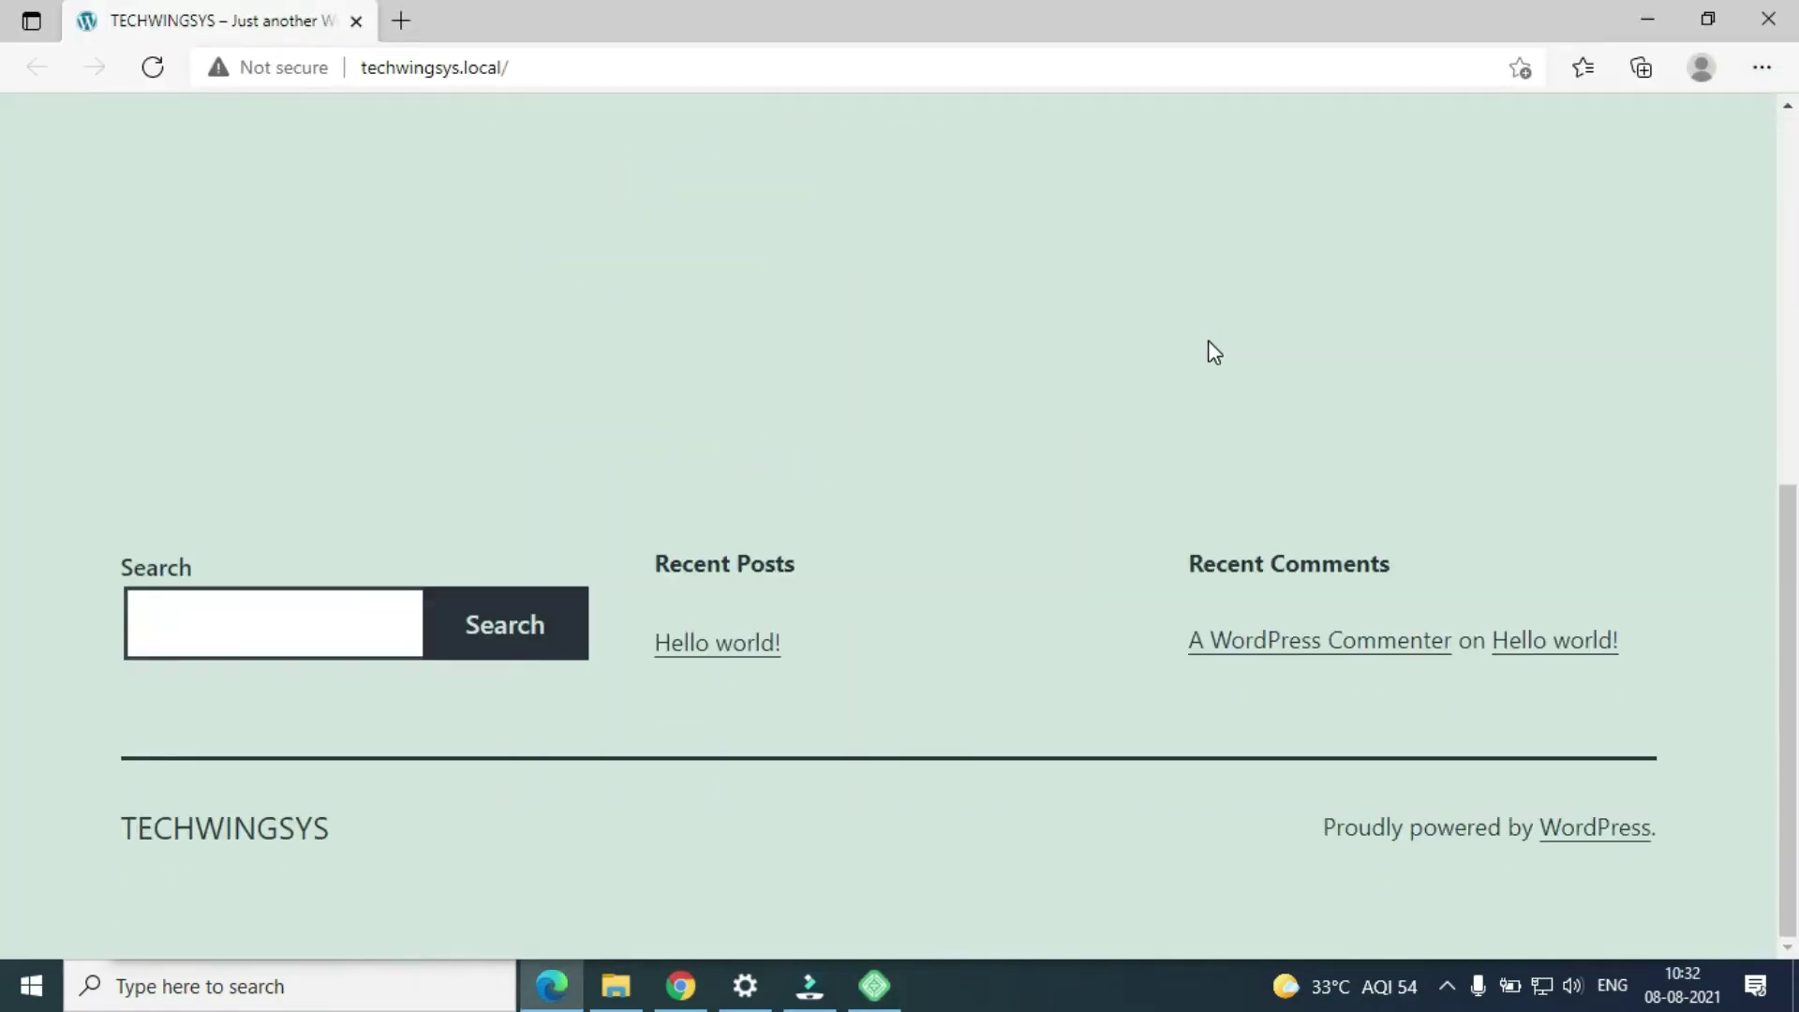
scroll(1209, 357, "up", 7)
scroll(1209, 370, "down", 7)
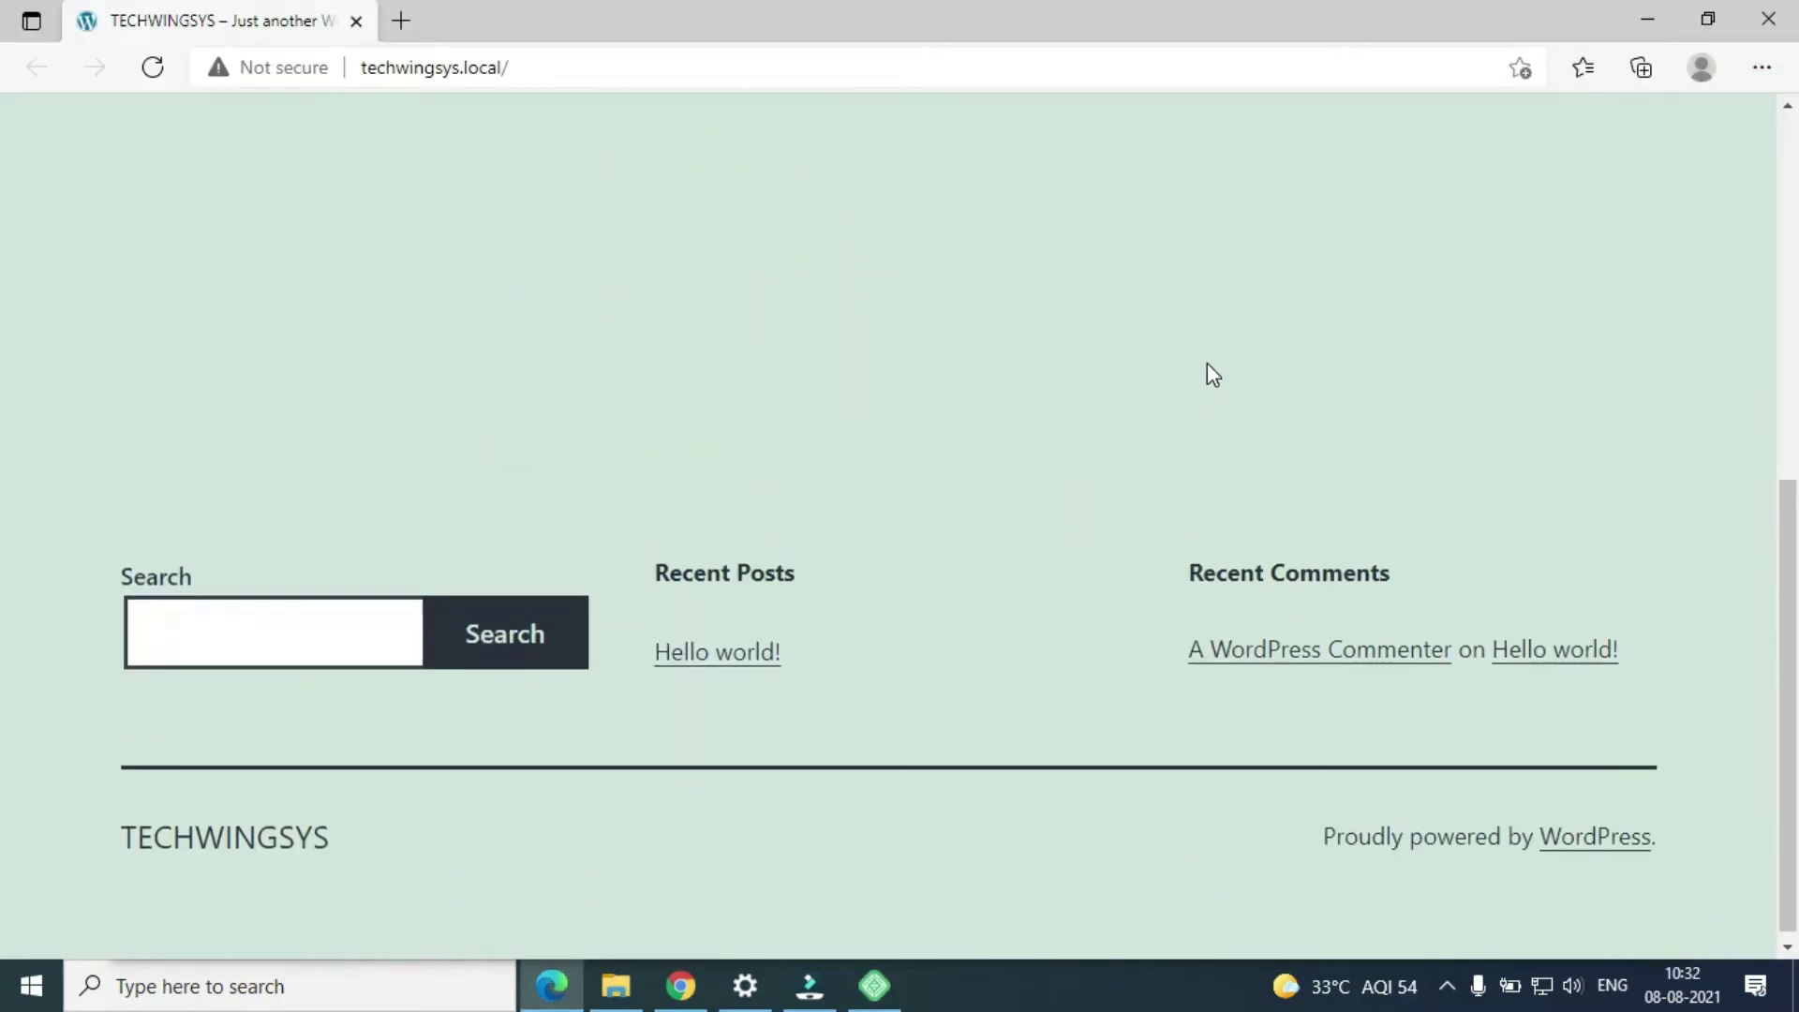
scroll(1209, 393, "up", 7)
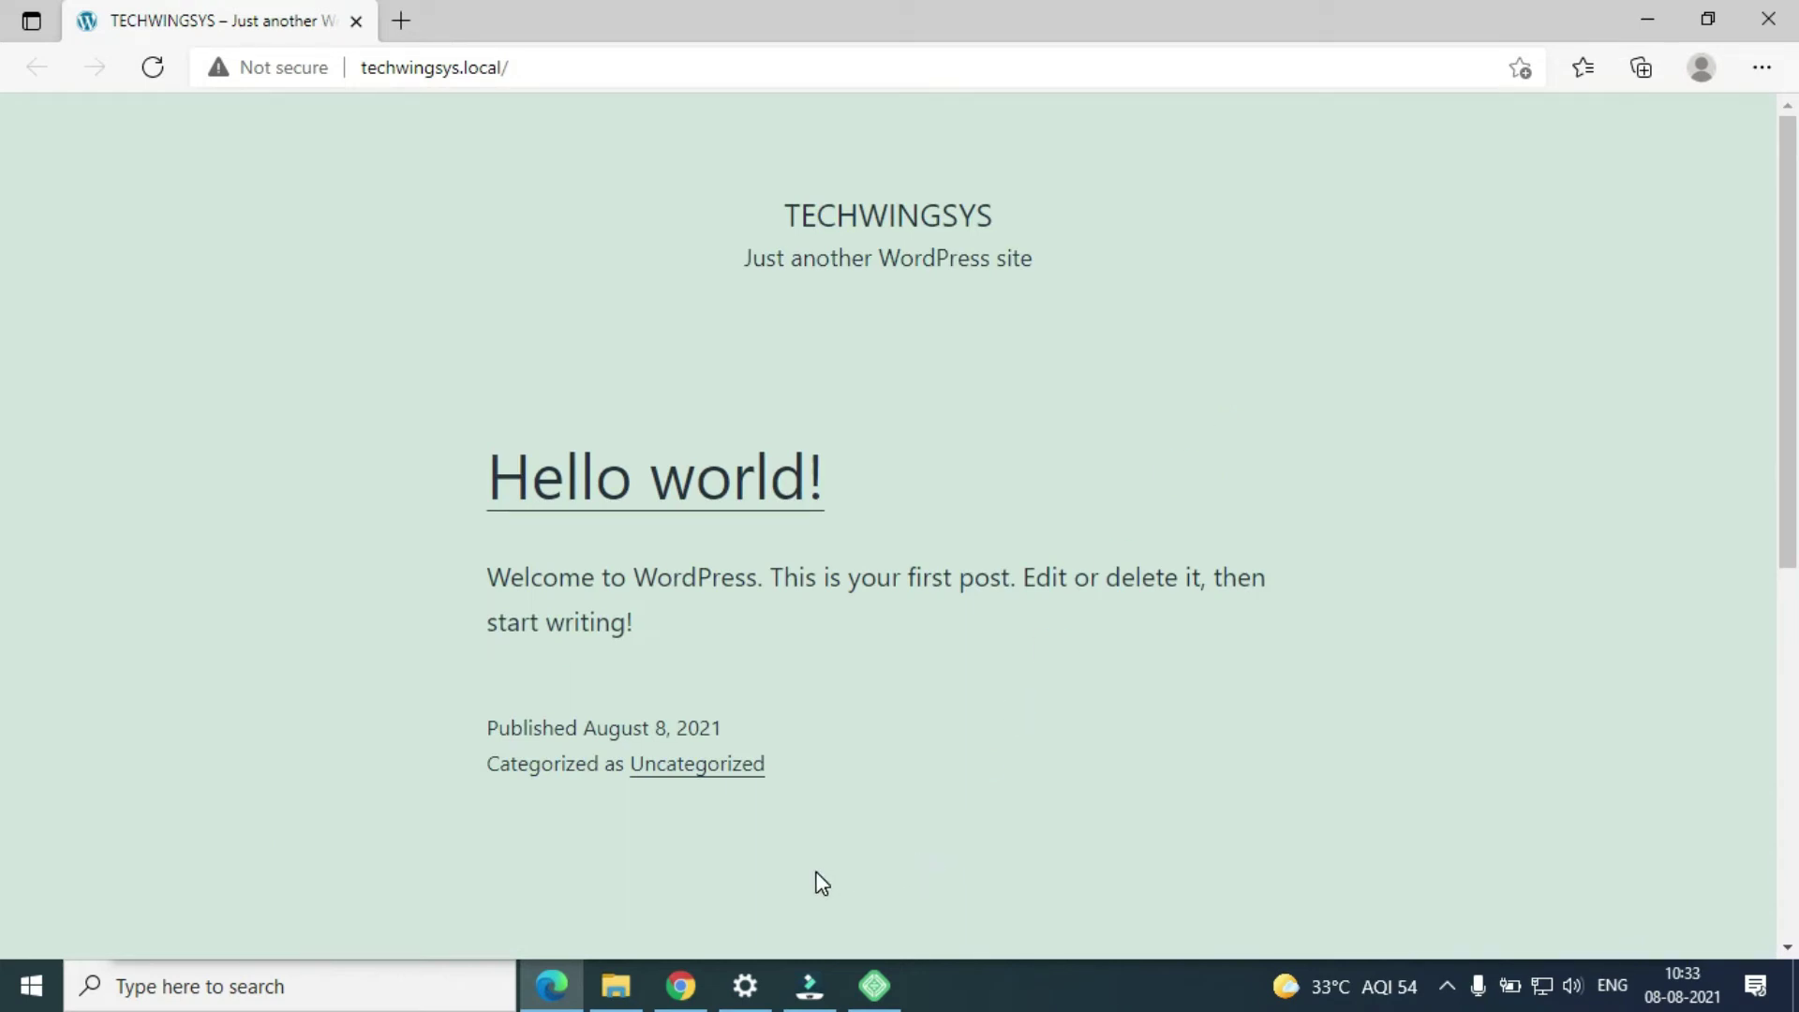
Switch to Local, open the WordPress admin of the TECHWINGSYS site, and dismiss the browser's offer to save the password
left_click(874, 986)
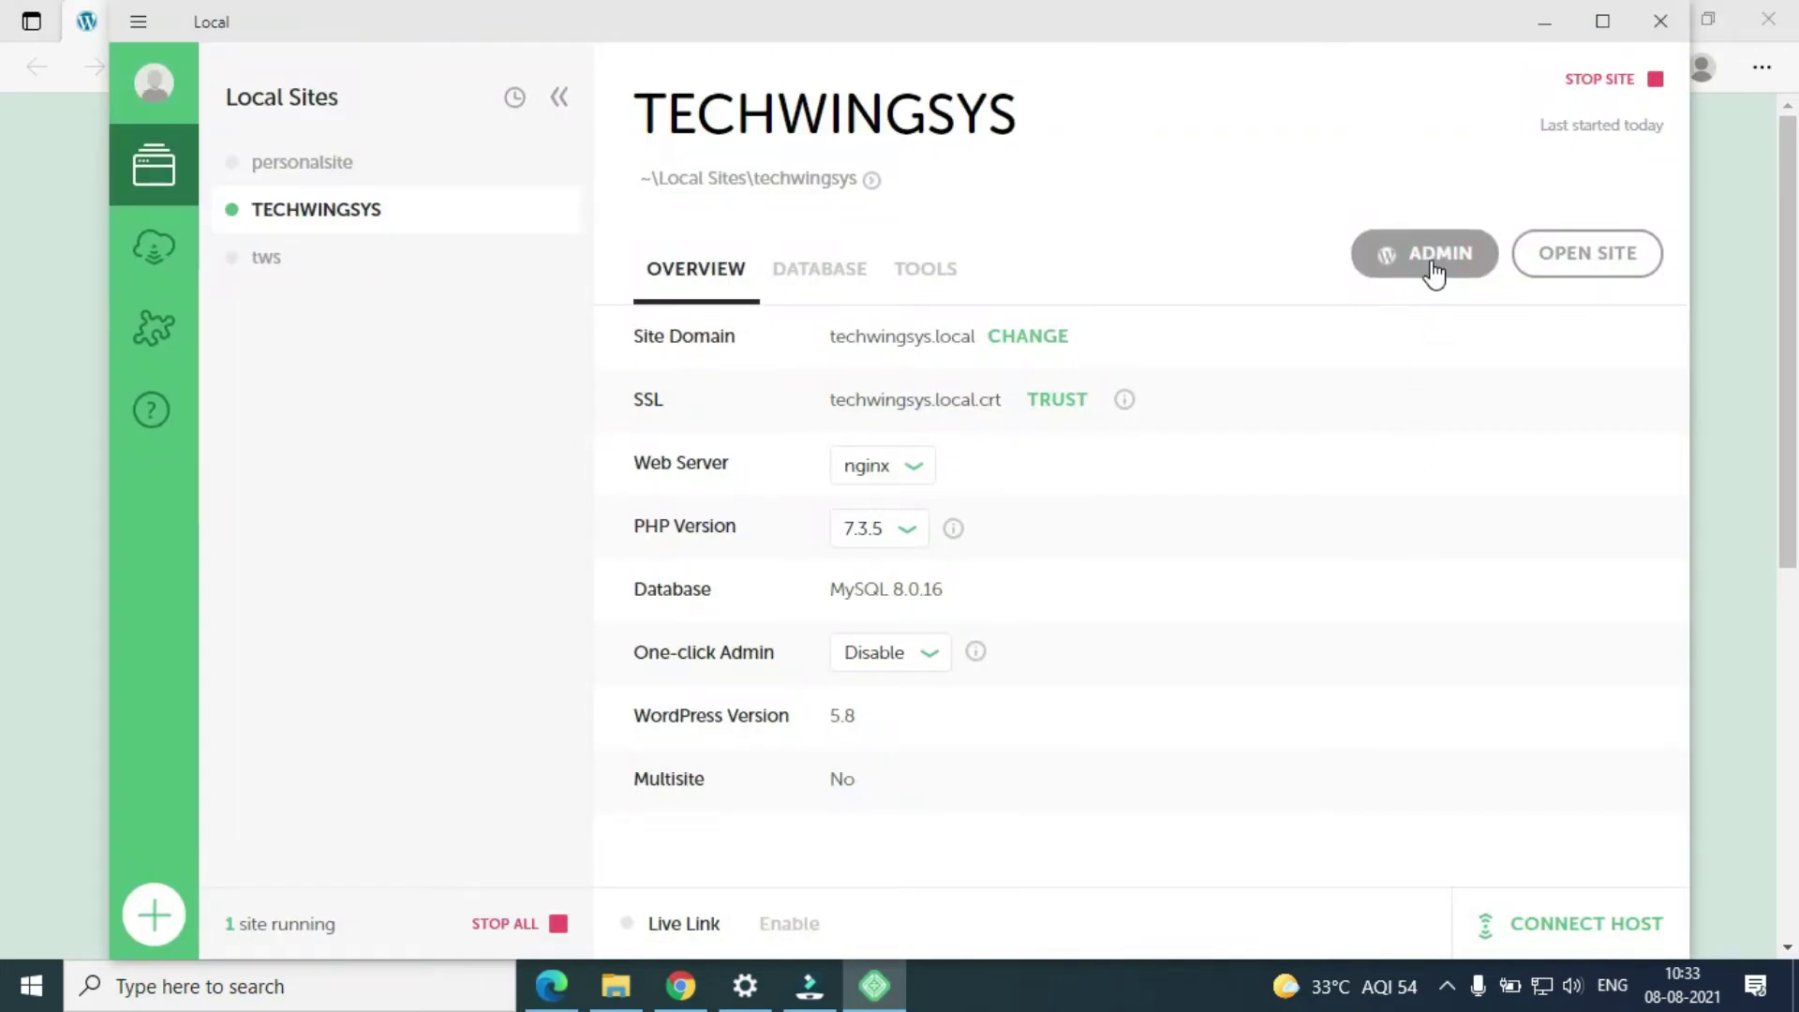
left_click(1433, 270)
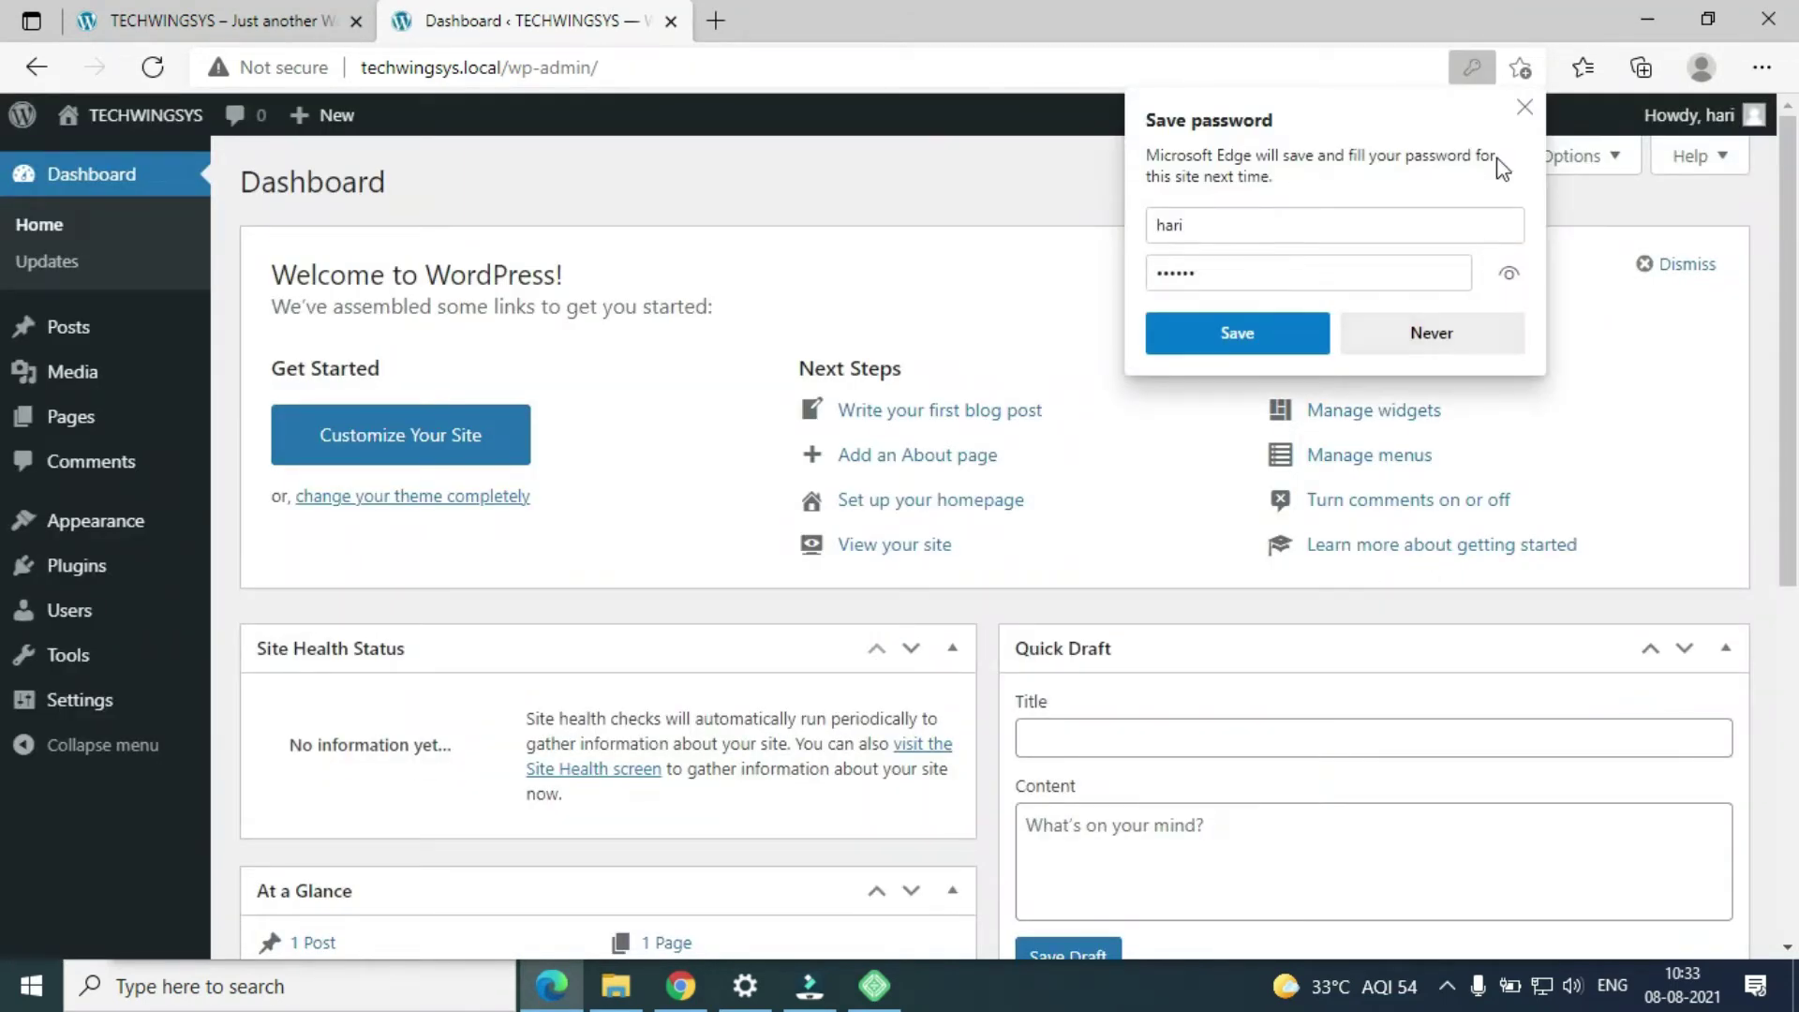
left_click(1525, 108)
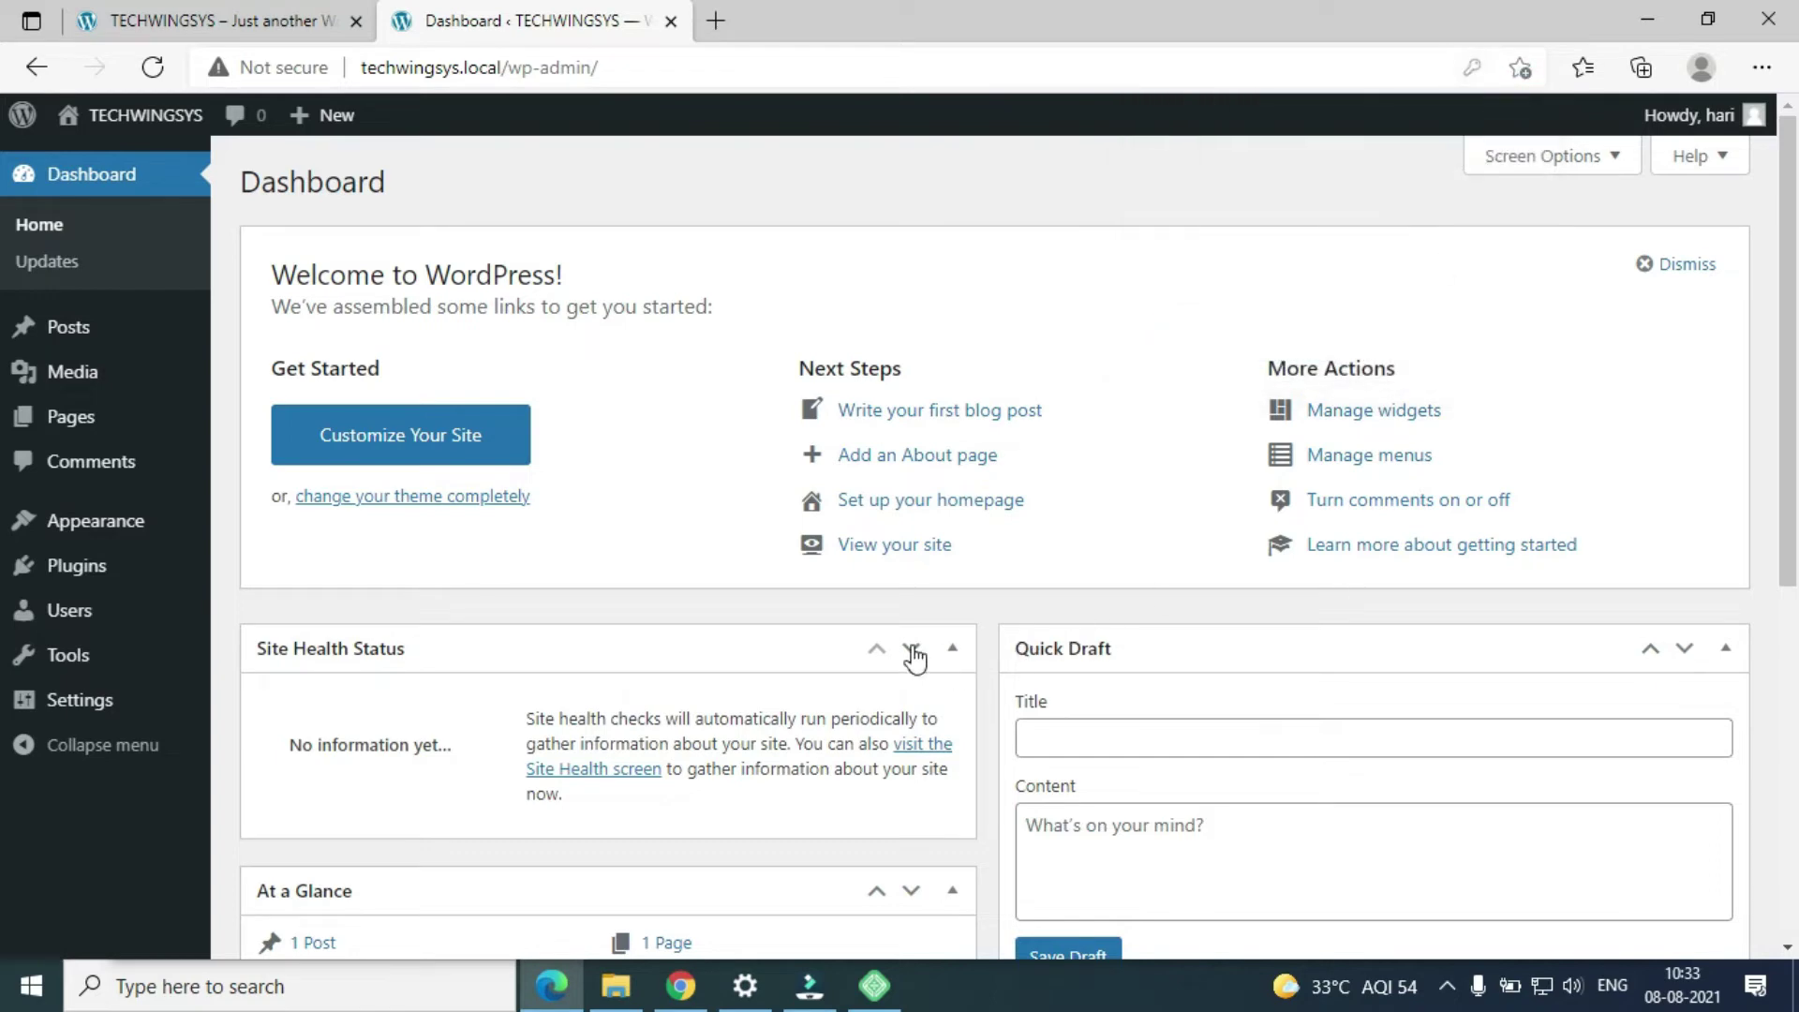
Examine the widgets on the WordPress admin dashboard and compare it with the site's public page
scroll(916, 653, "down", 2)
scroll(915, 659, "down", 4)
scroll(814, 650, "up", 2)
left_click(188, 25)
left_click(476, 11)
scroll(599, 389, "down", 5)
scroll(797, 567, "up", 5)
scroll(563, 372, "down", 5)
scroll(815, 578, "up", 5)
scroll(587, 381, "down", 5)
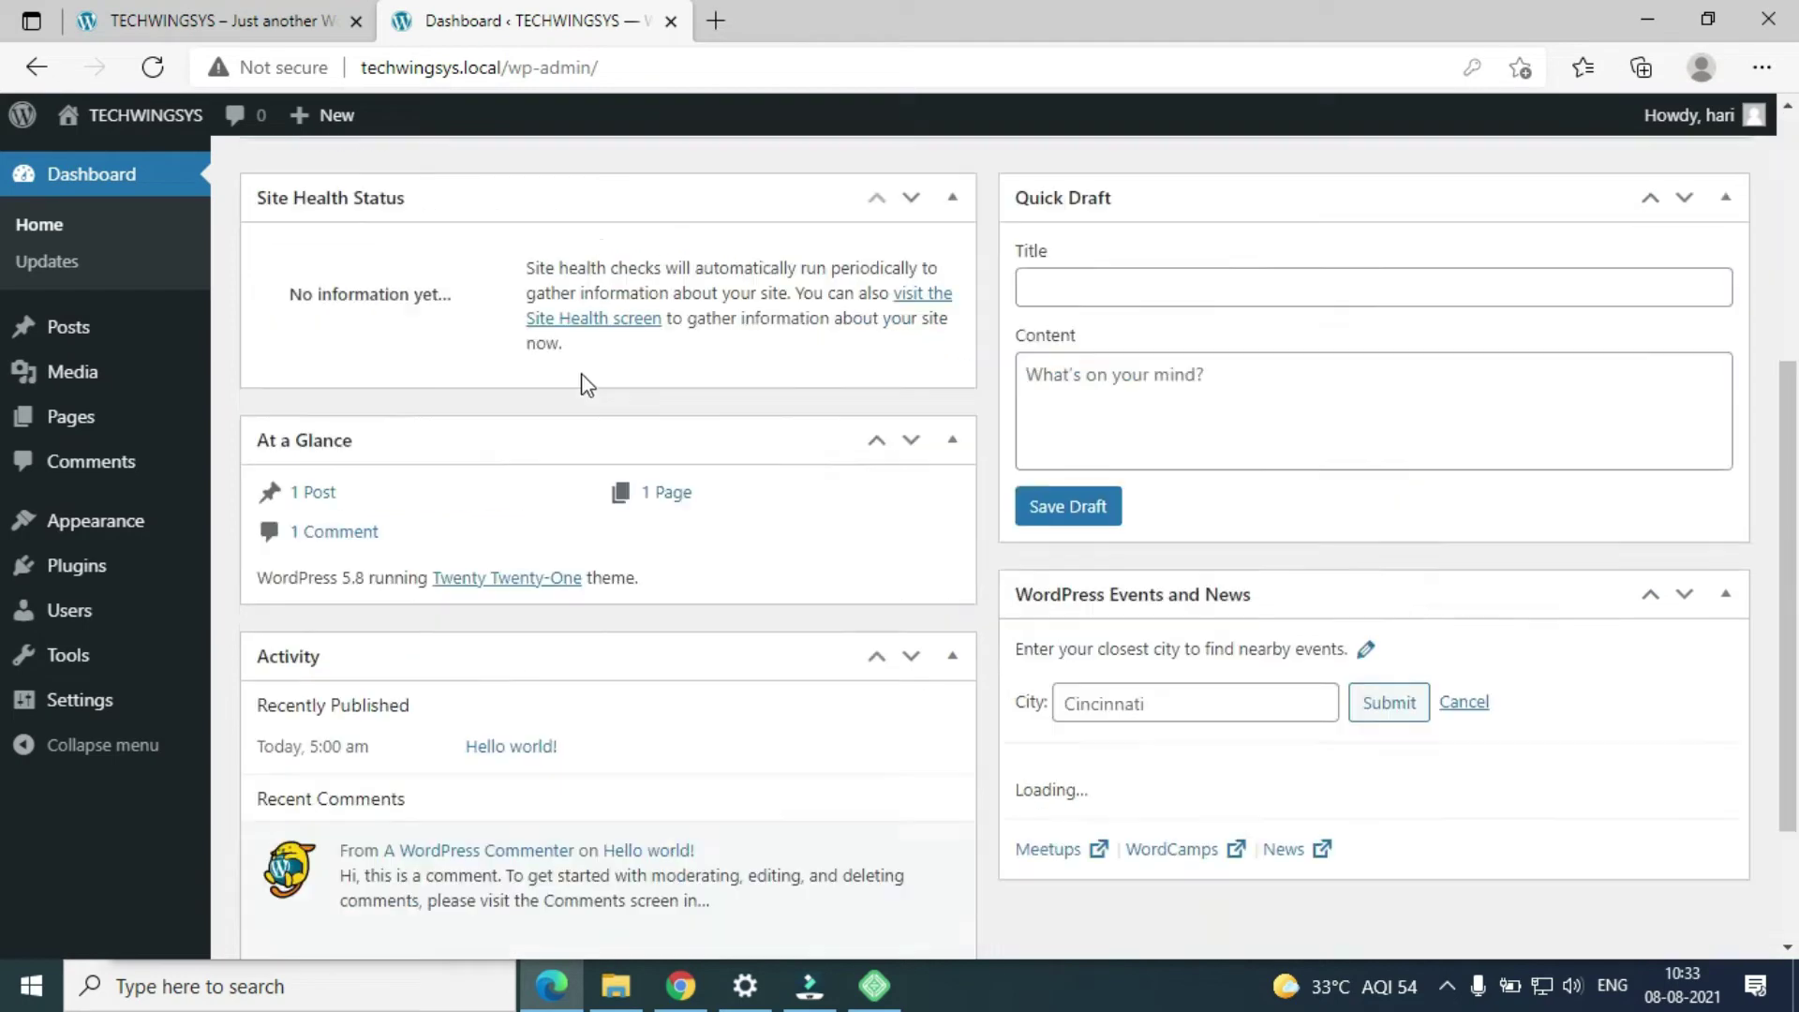
scroll(815, 582, "up", 5)
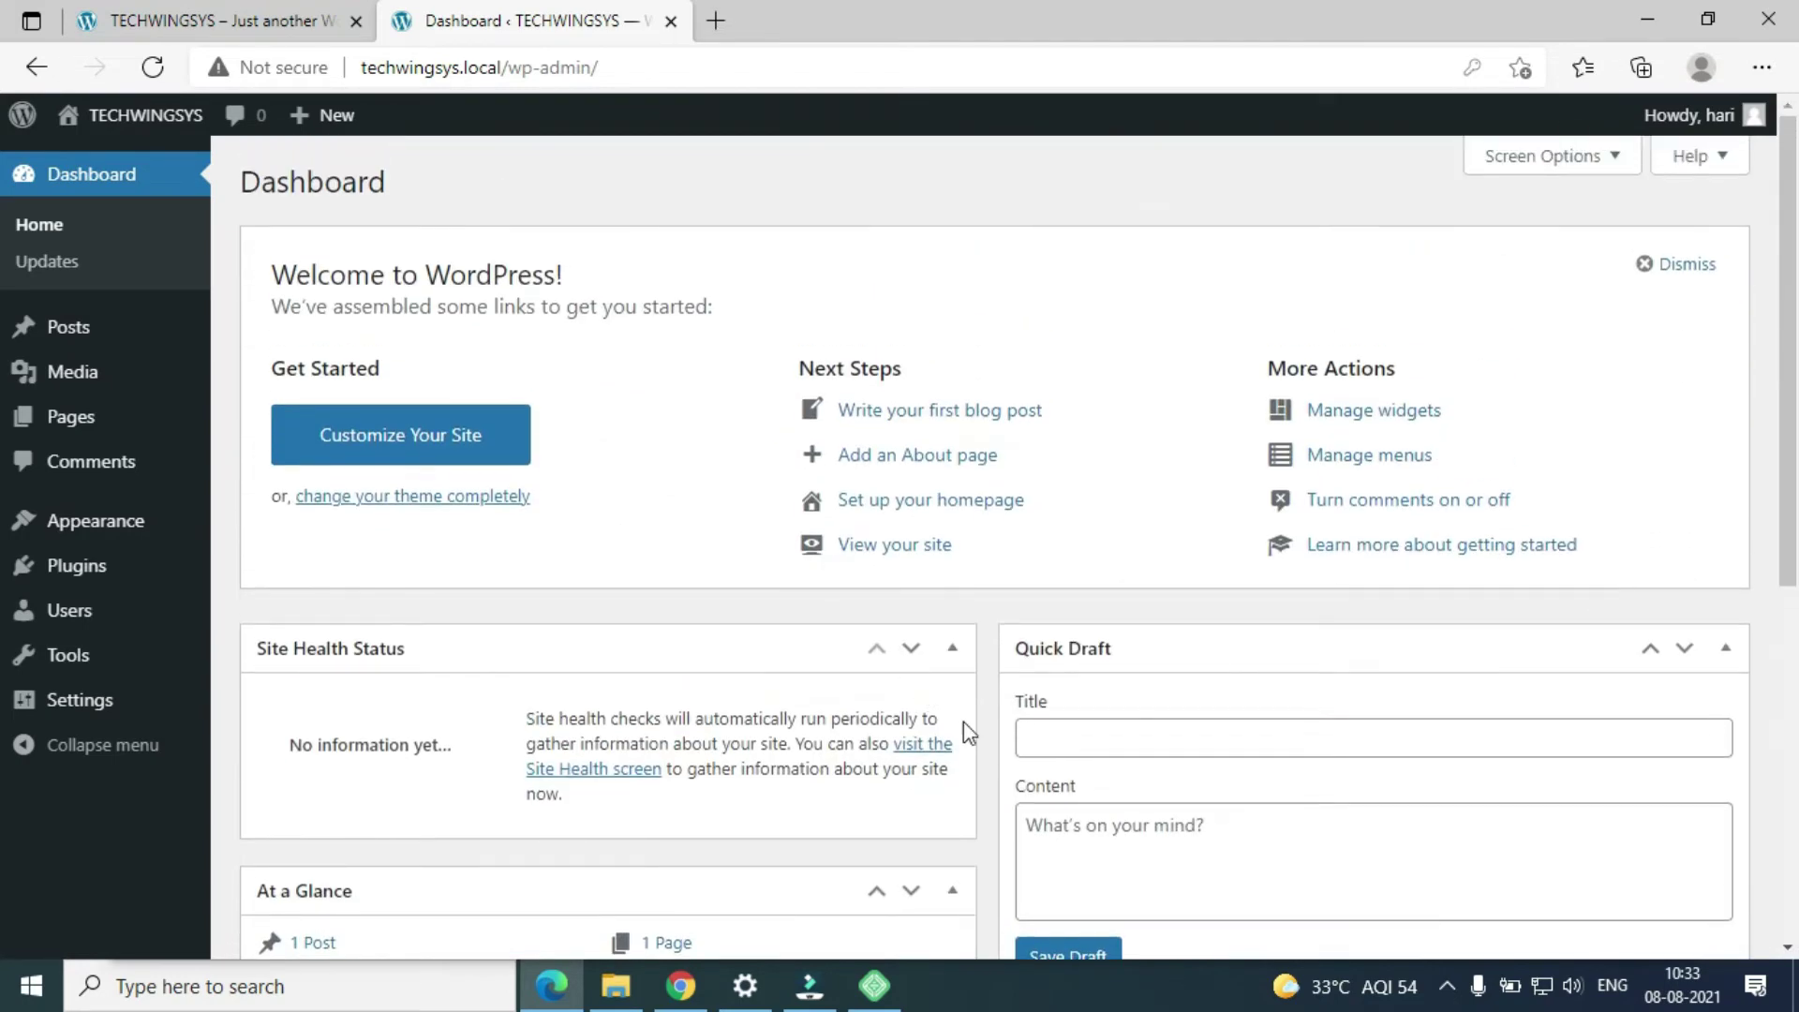
scroll(562, 366, "down", 5)
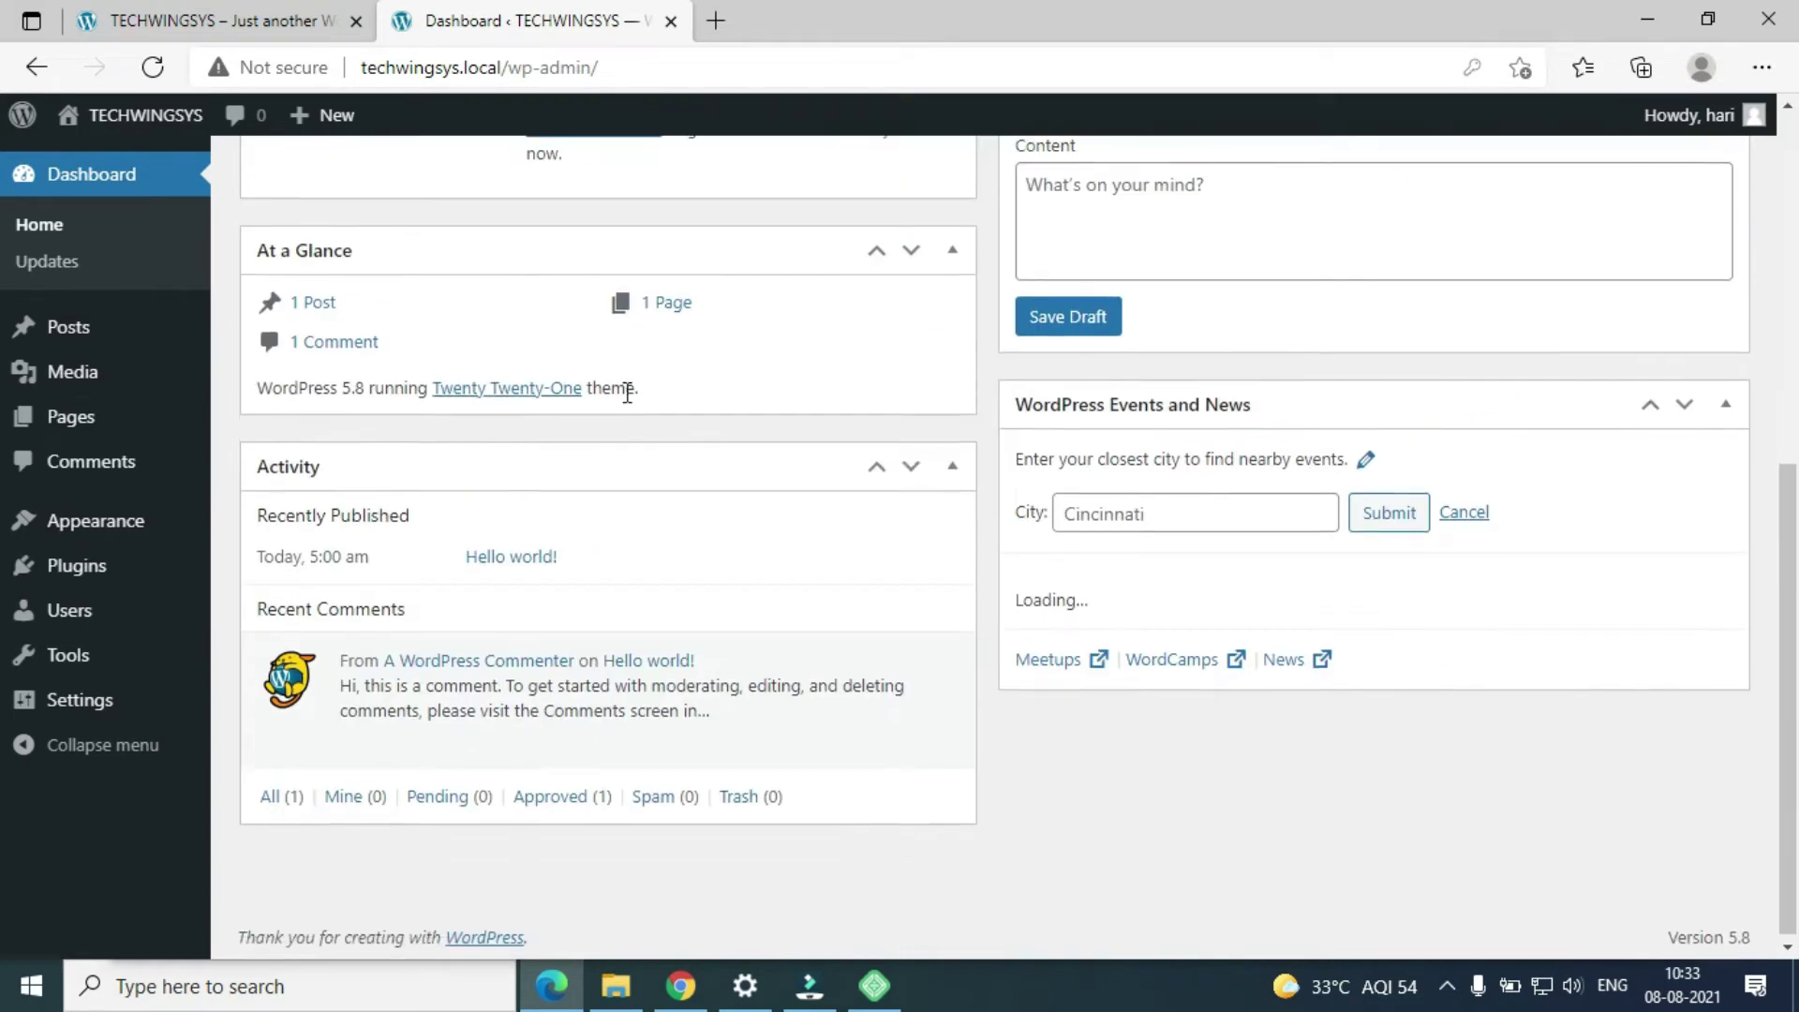
scroll(733, 527, "up", 5)
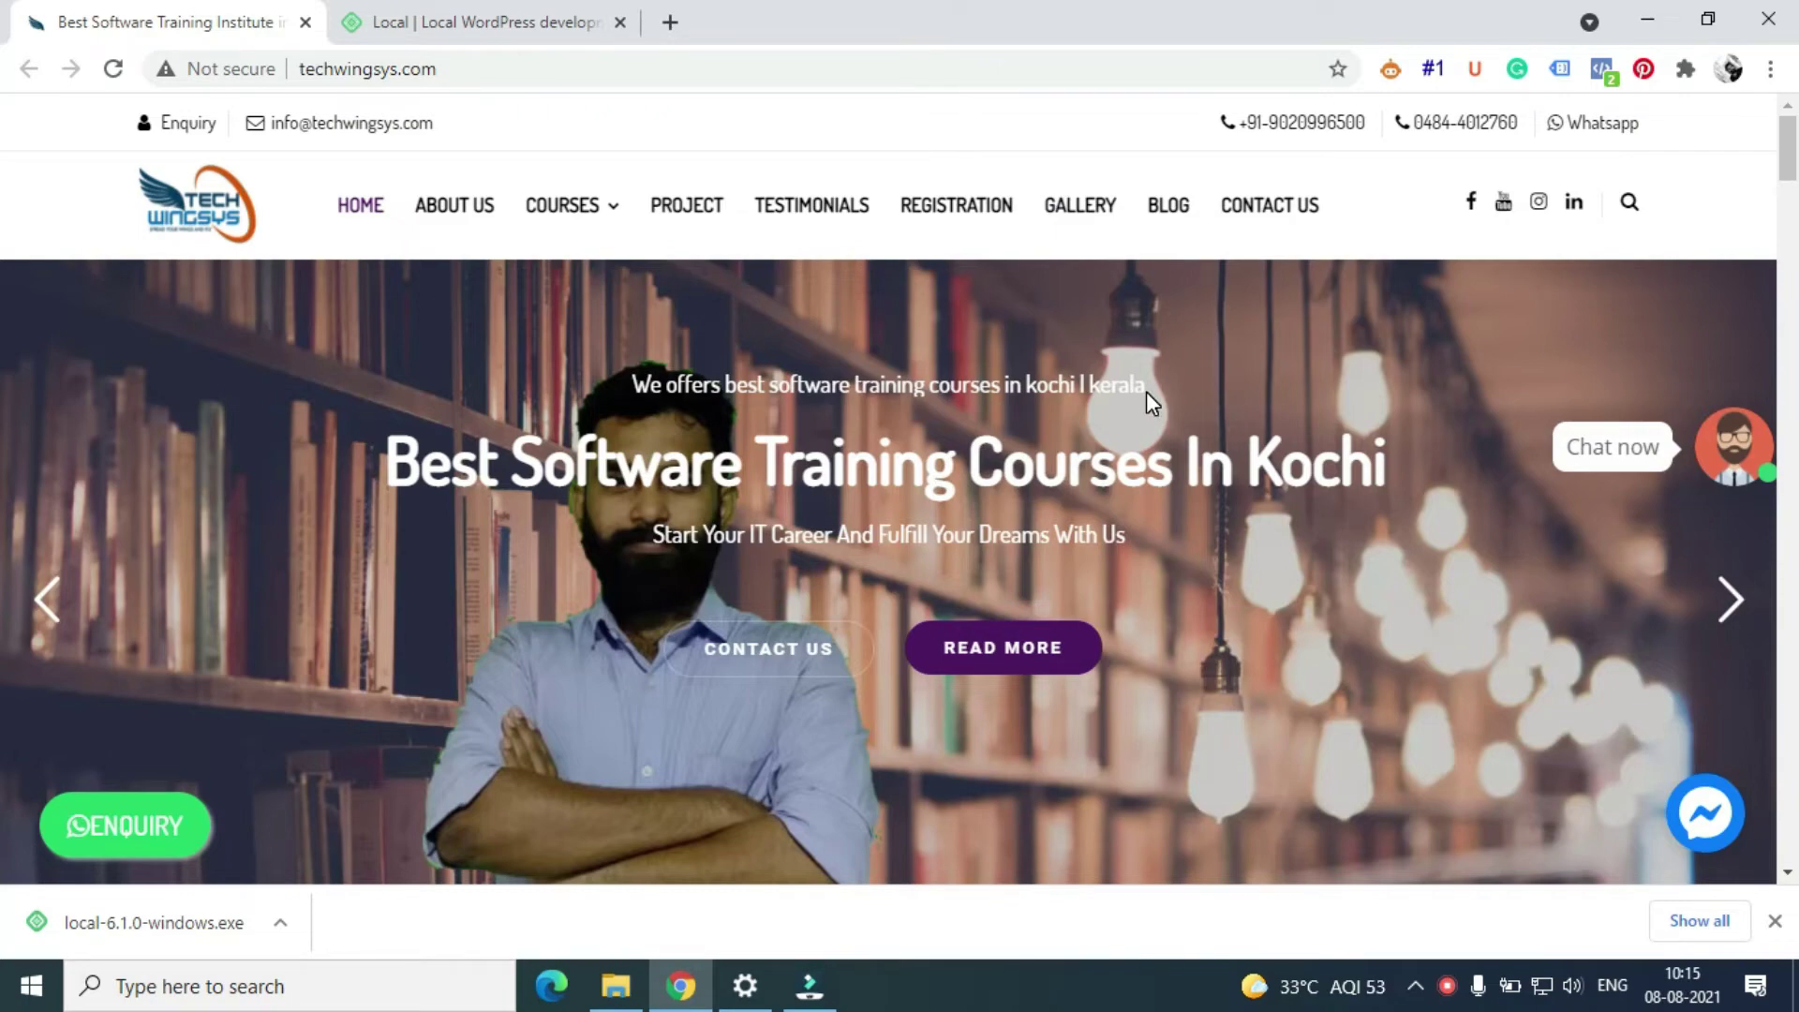
Switch to Chrome and look through the techwingsys.com homepage, including its courses, blog, events and reviews sections
scroll(1146, 392, "down", 5)
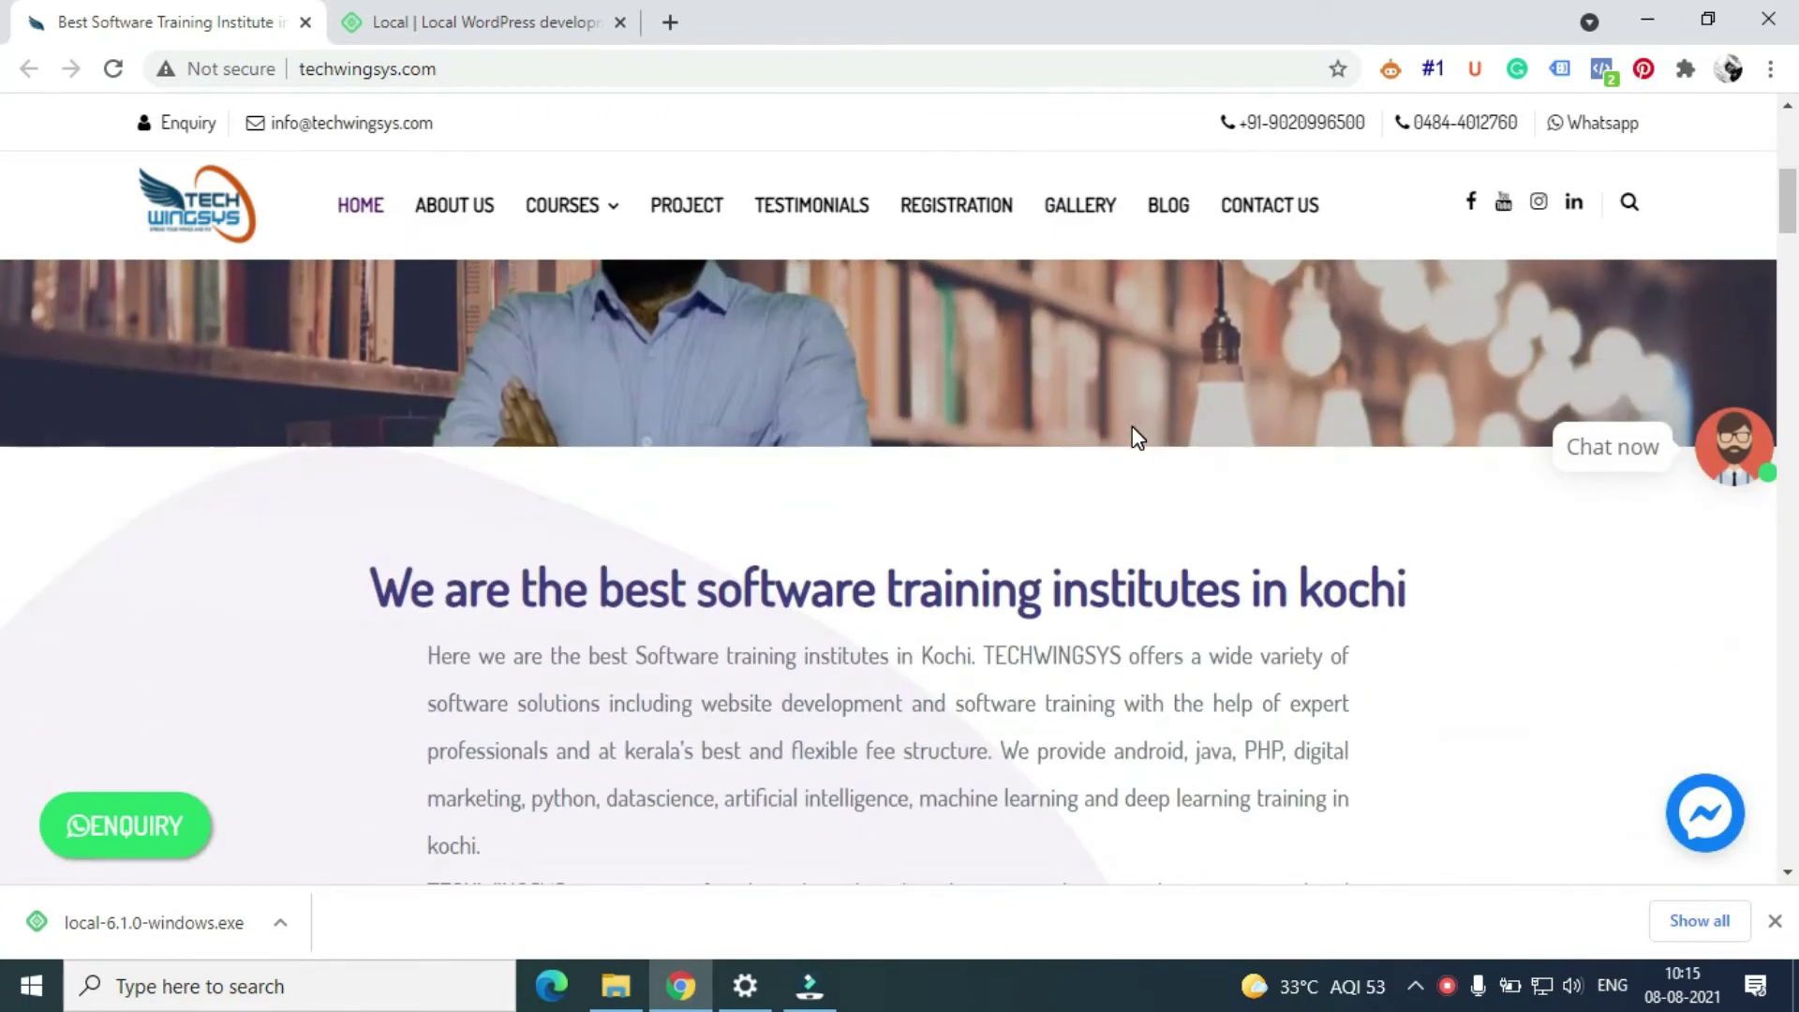
scroll(1137, 438, "down", 10)
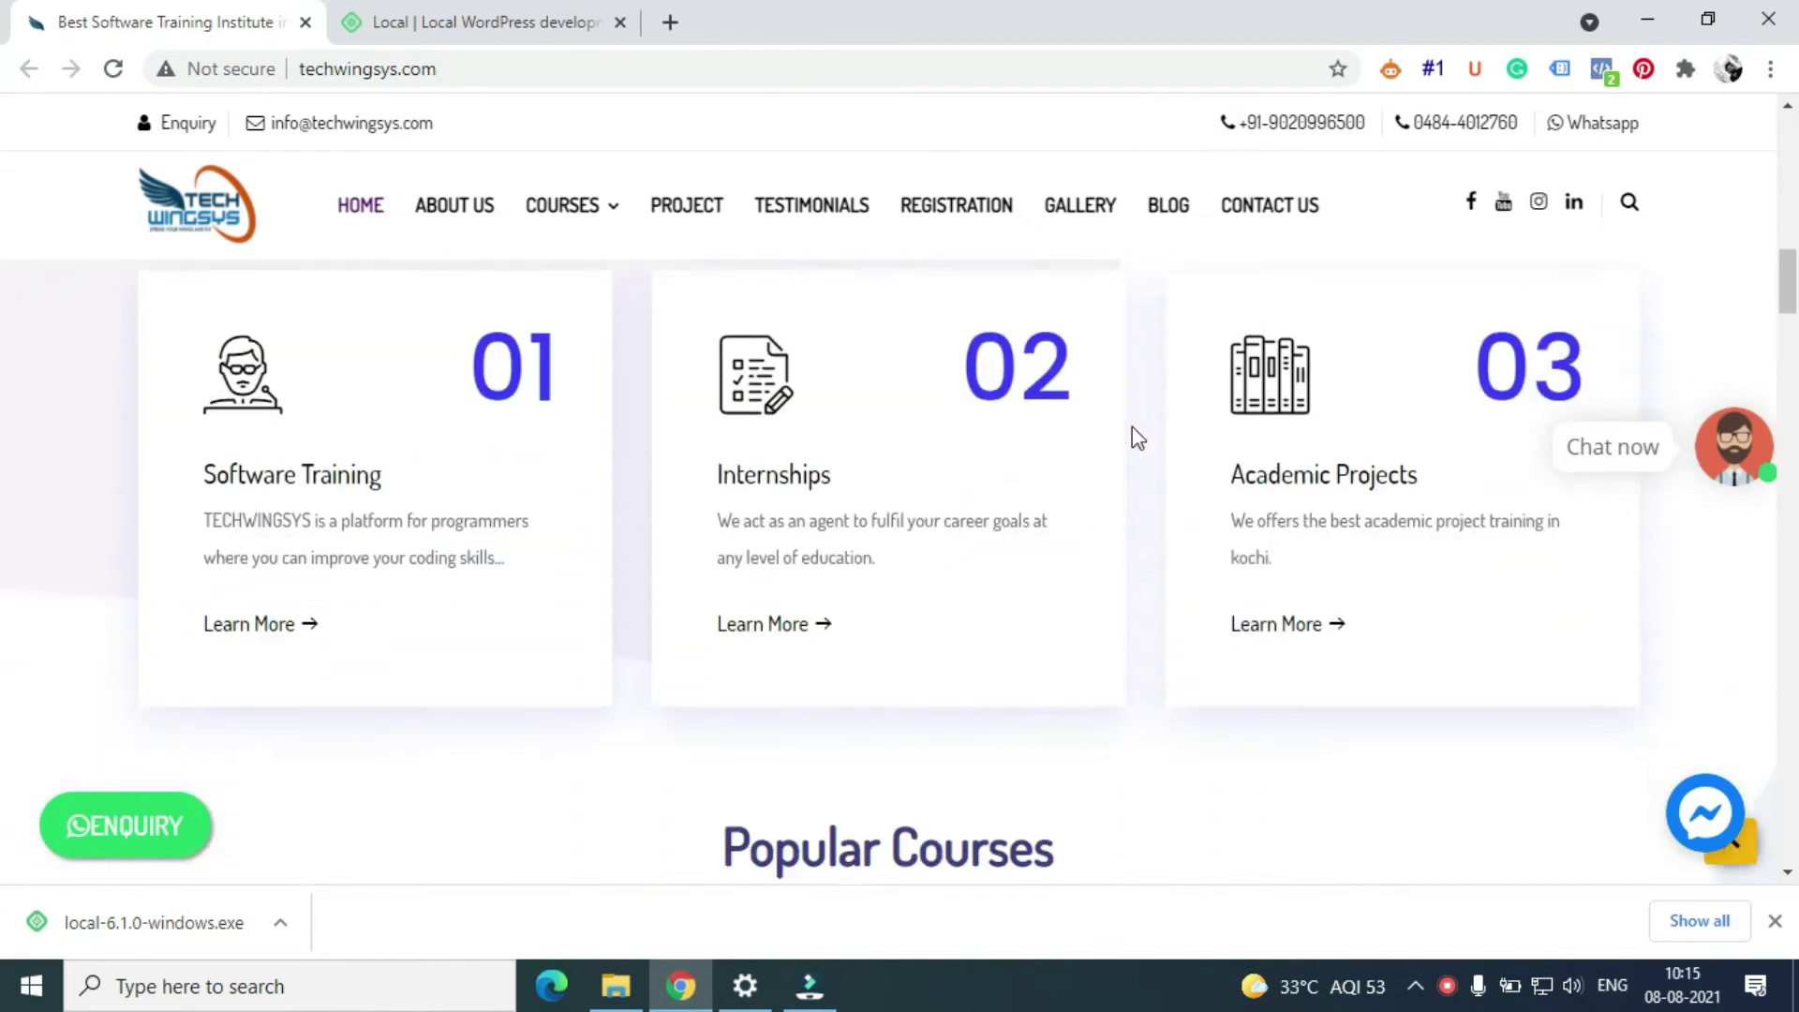
scroll(1132, 427, "down", 10)
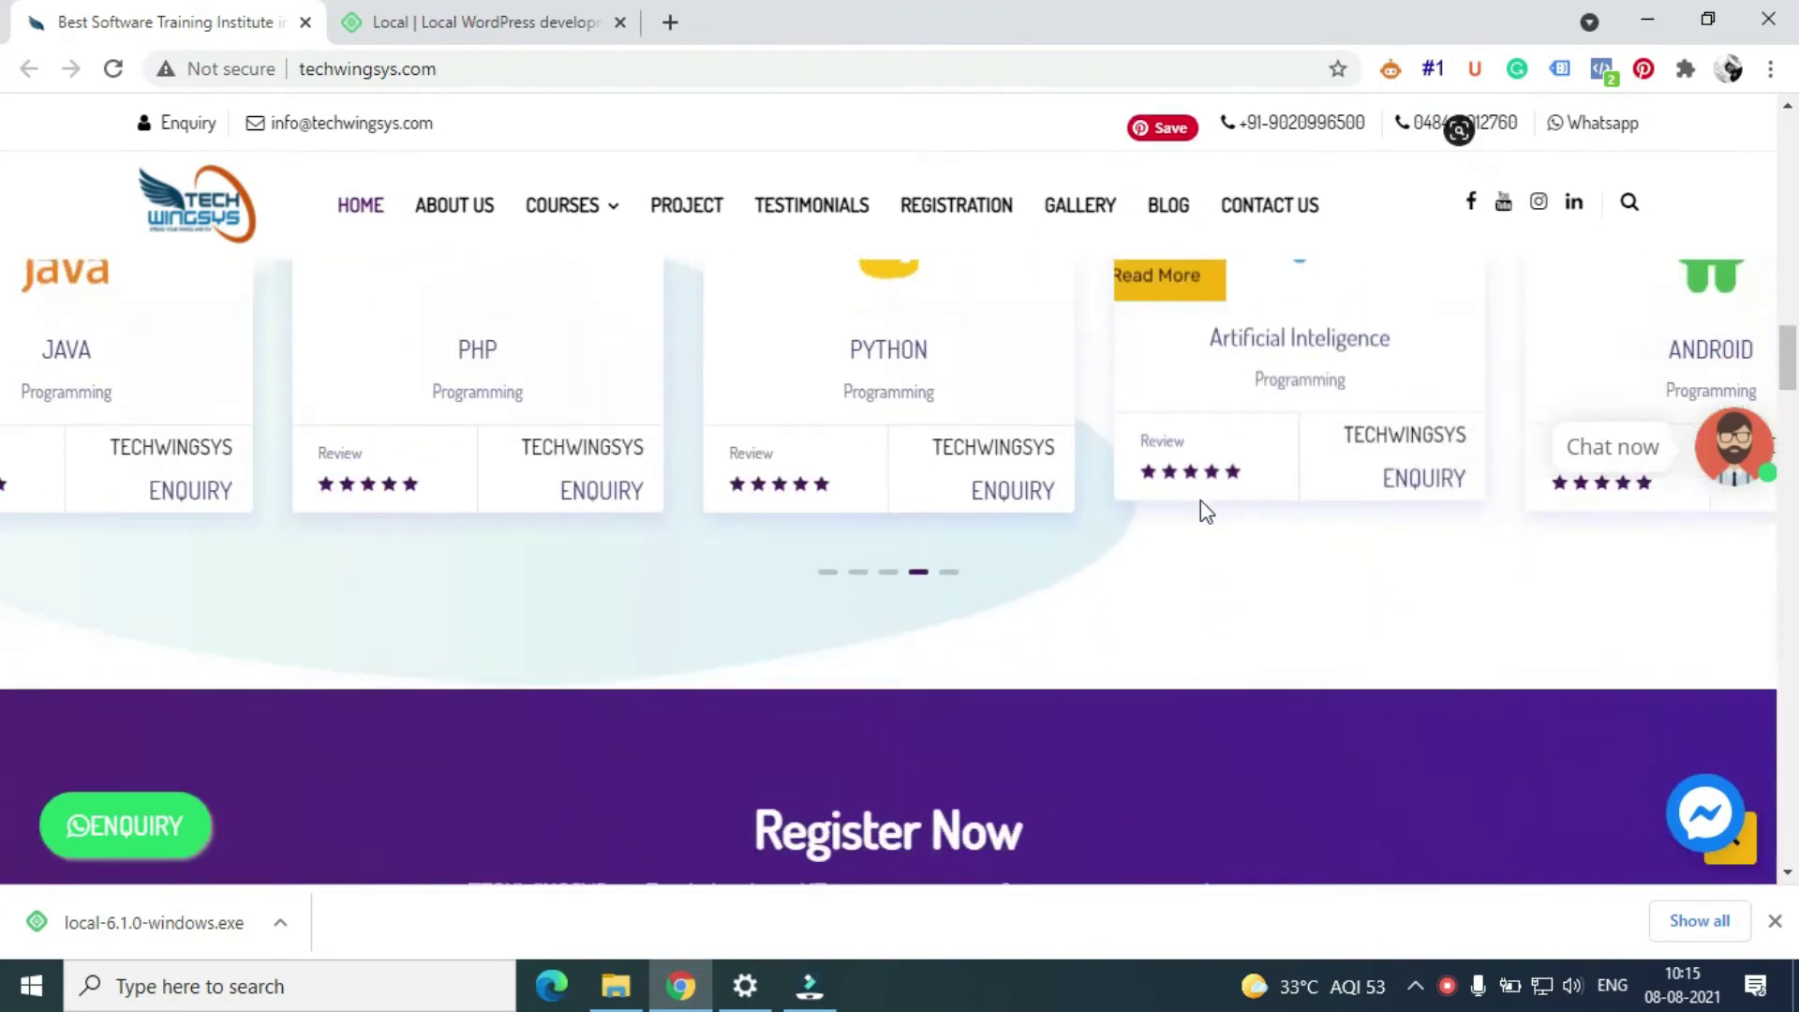
scroll(1200, 500, "down", 10)
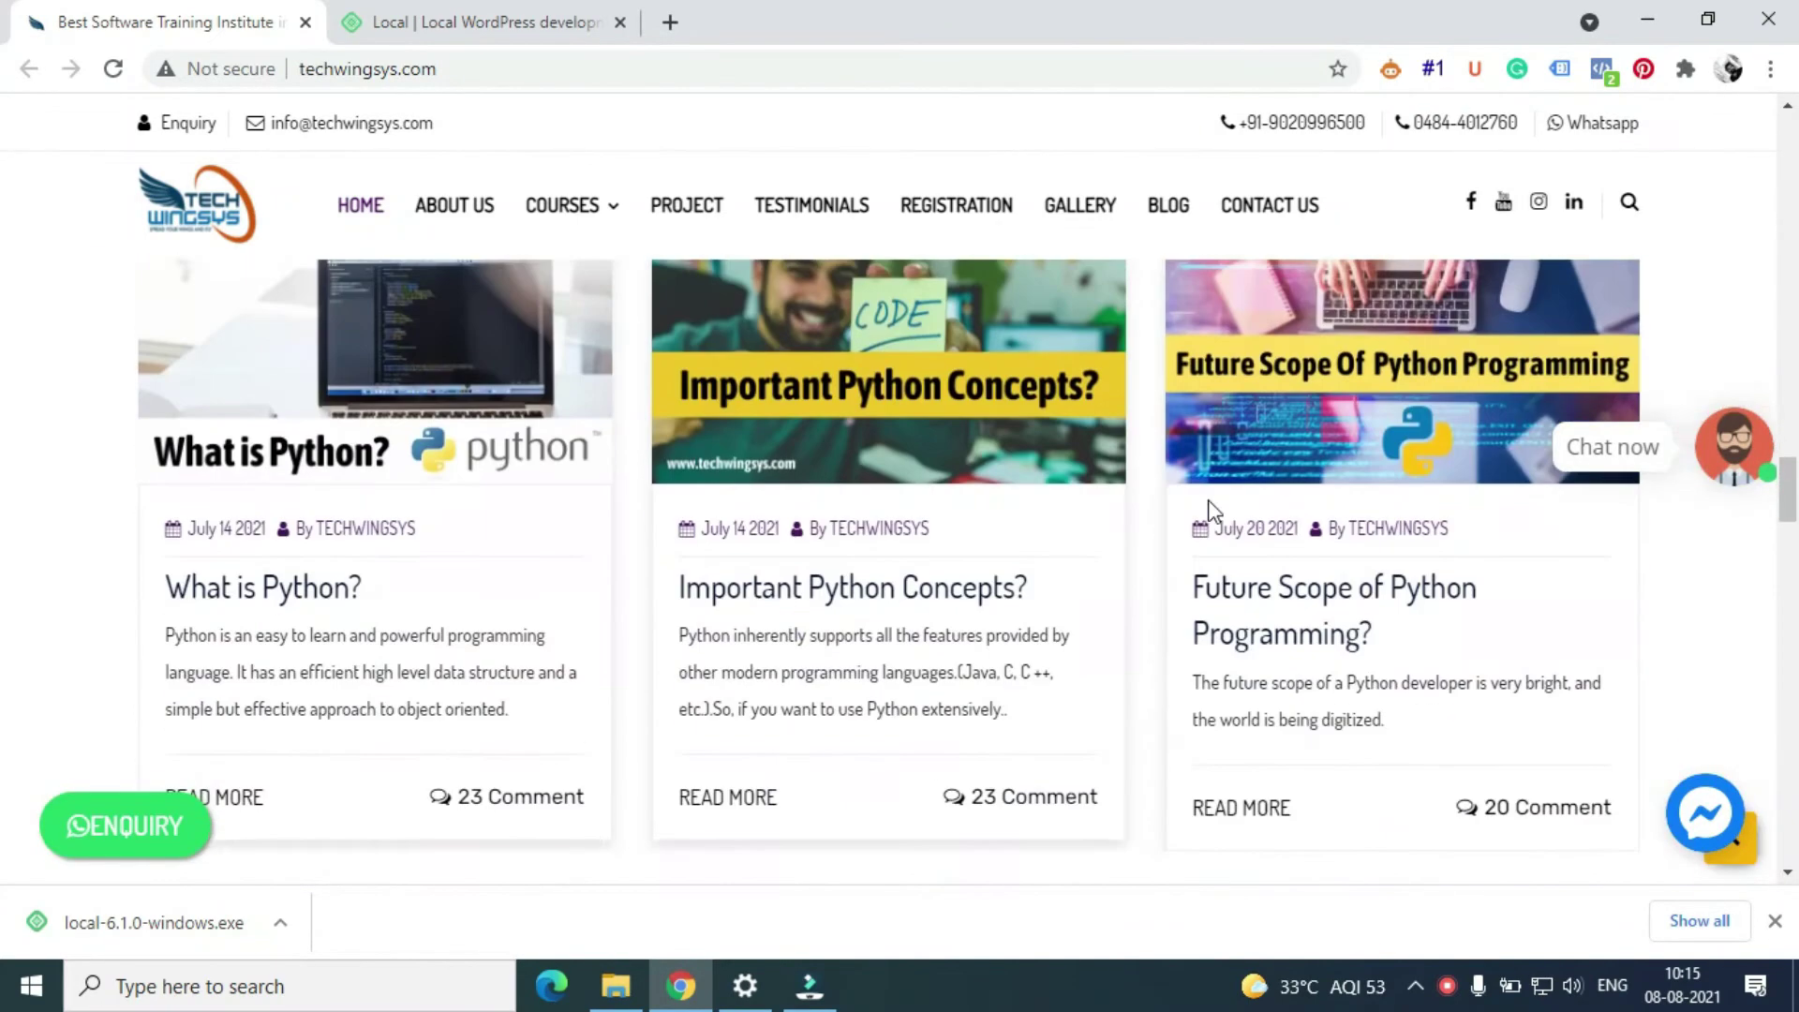
scroll(1209, 511, "down", 6)
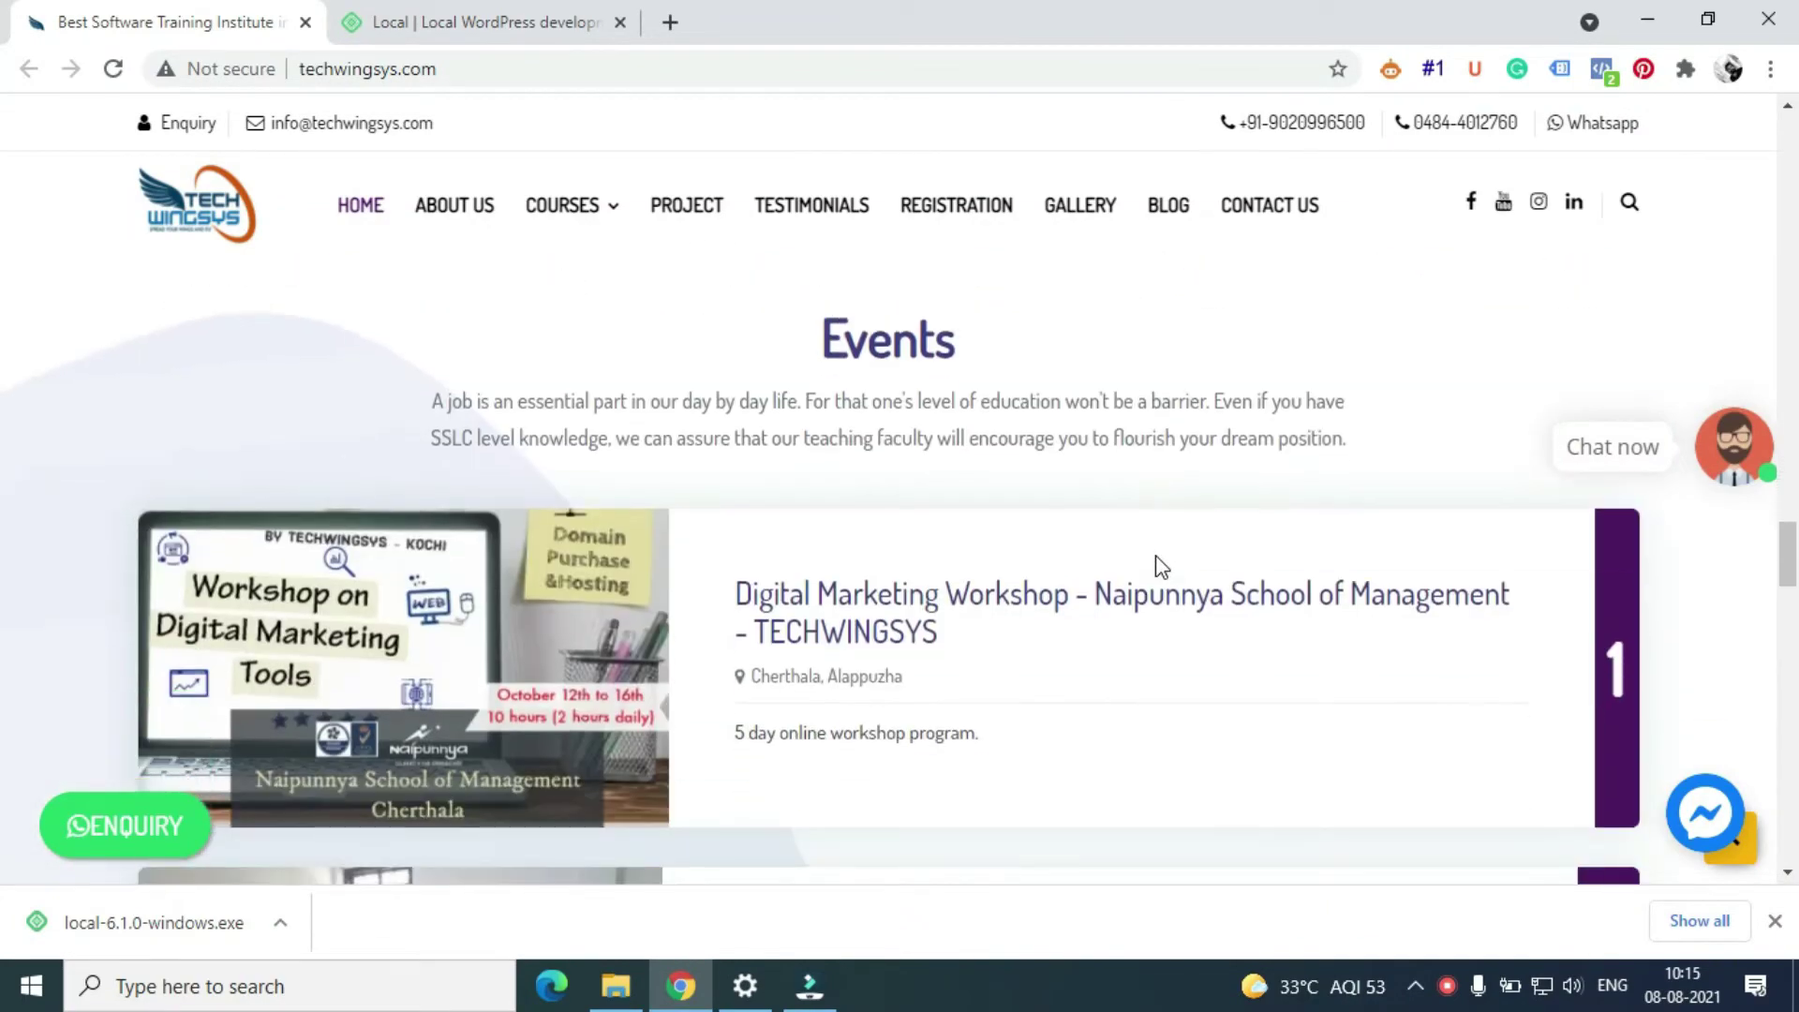
scroll(1162, 567, "down", 12)
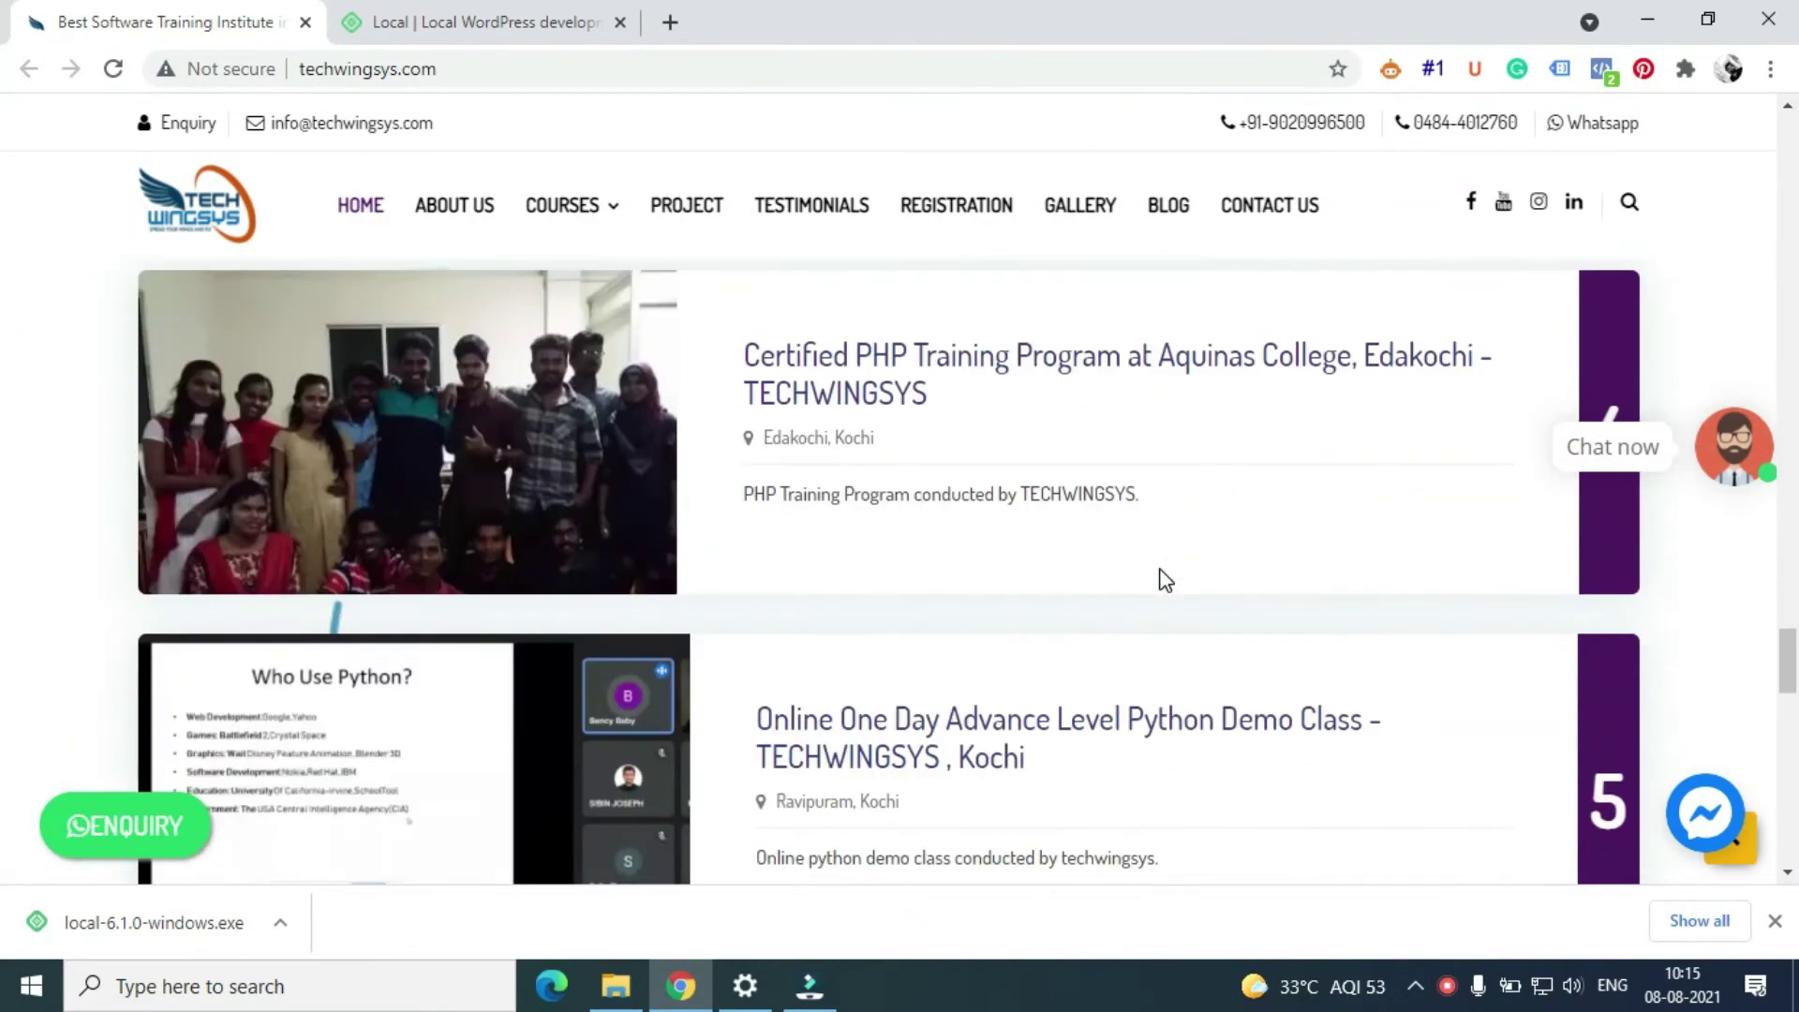
scroll(1165, 580, "down", 10)
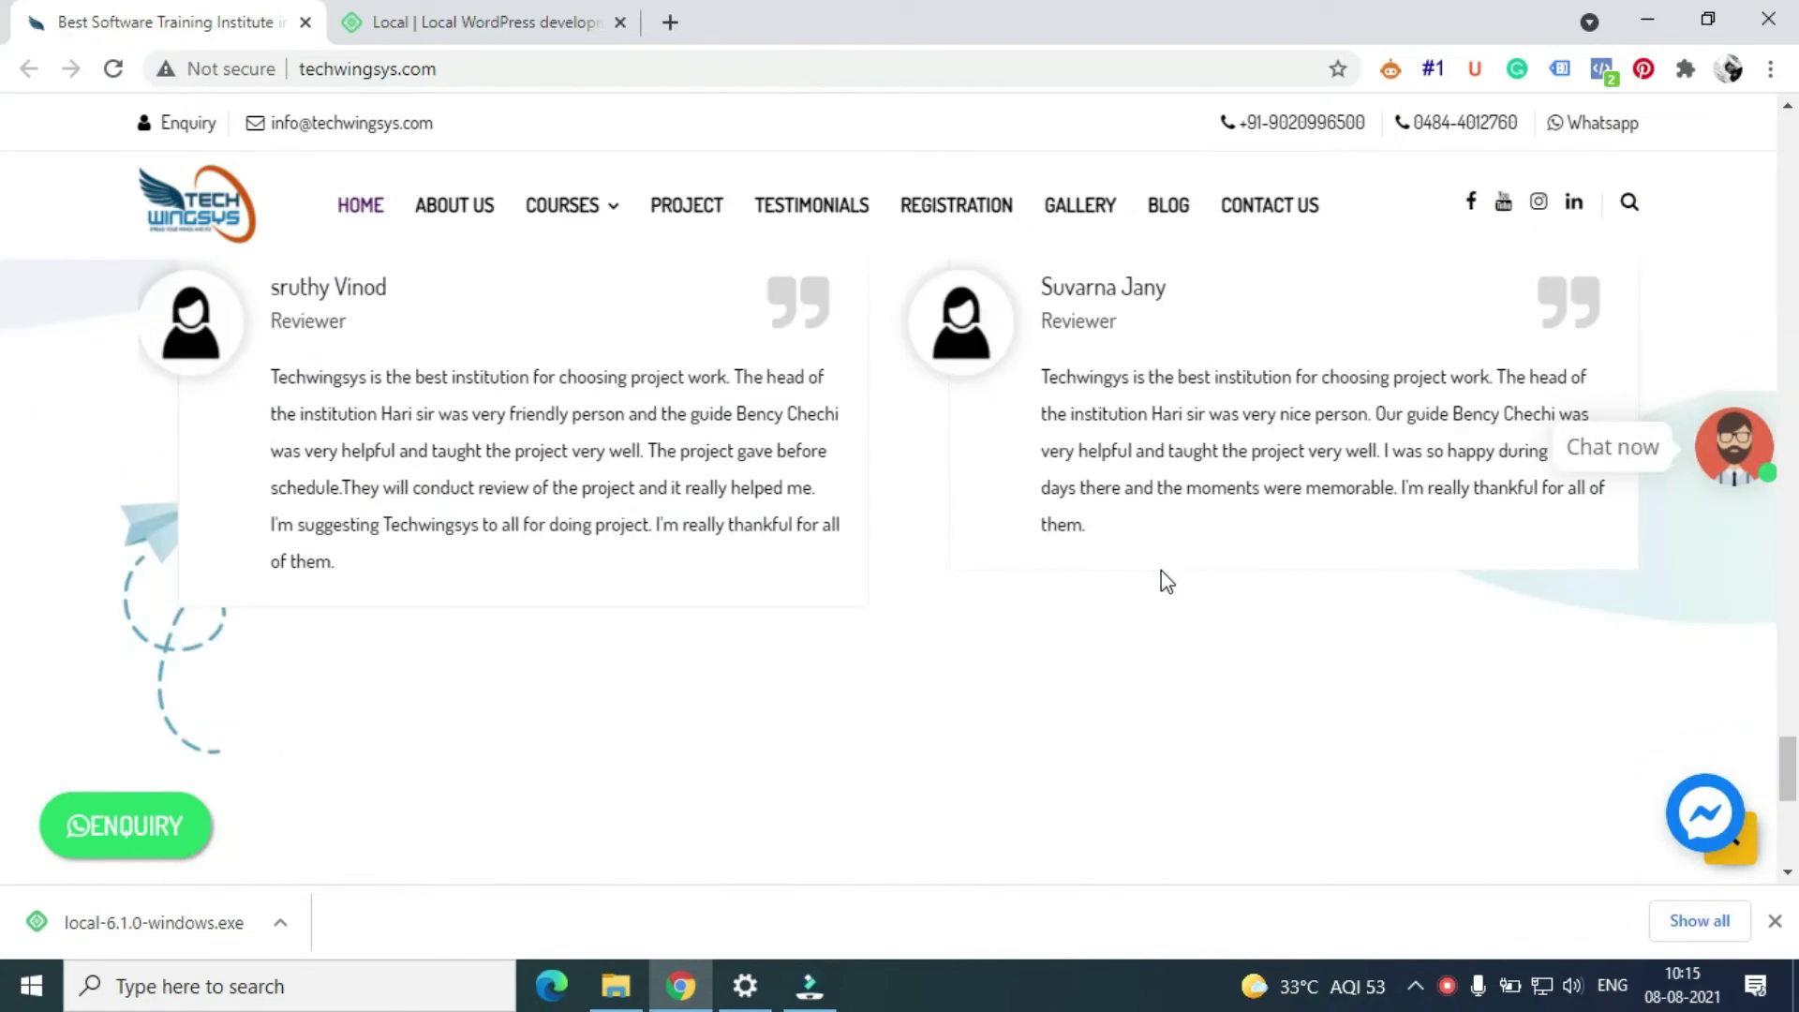
scroll(1167, 582, "down", 5)
scroll(1173, 586, "up", 8)
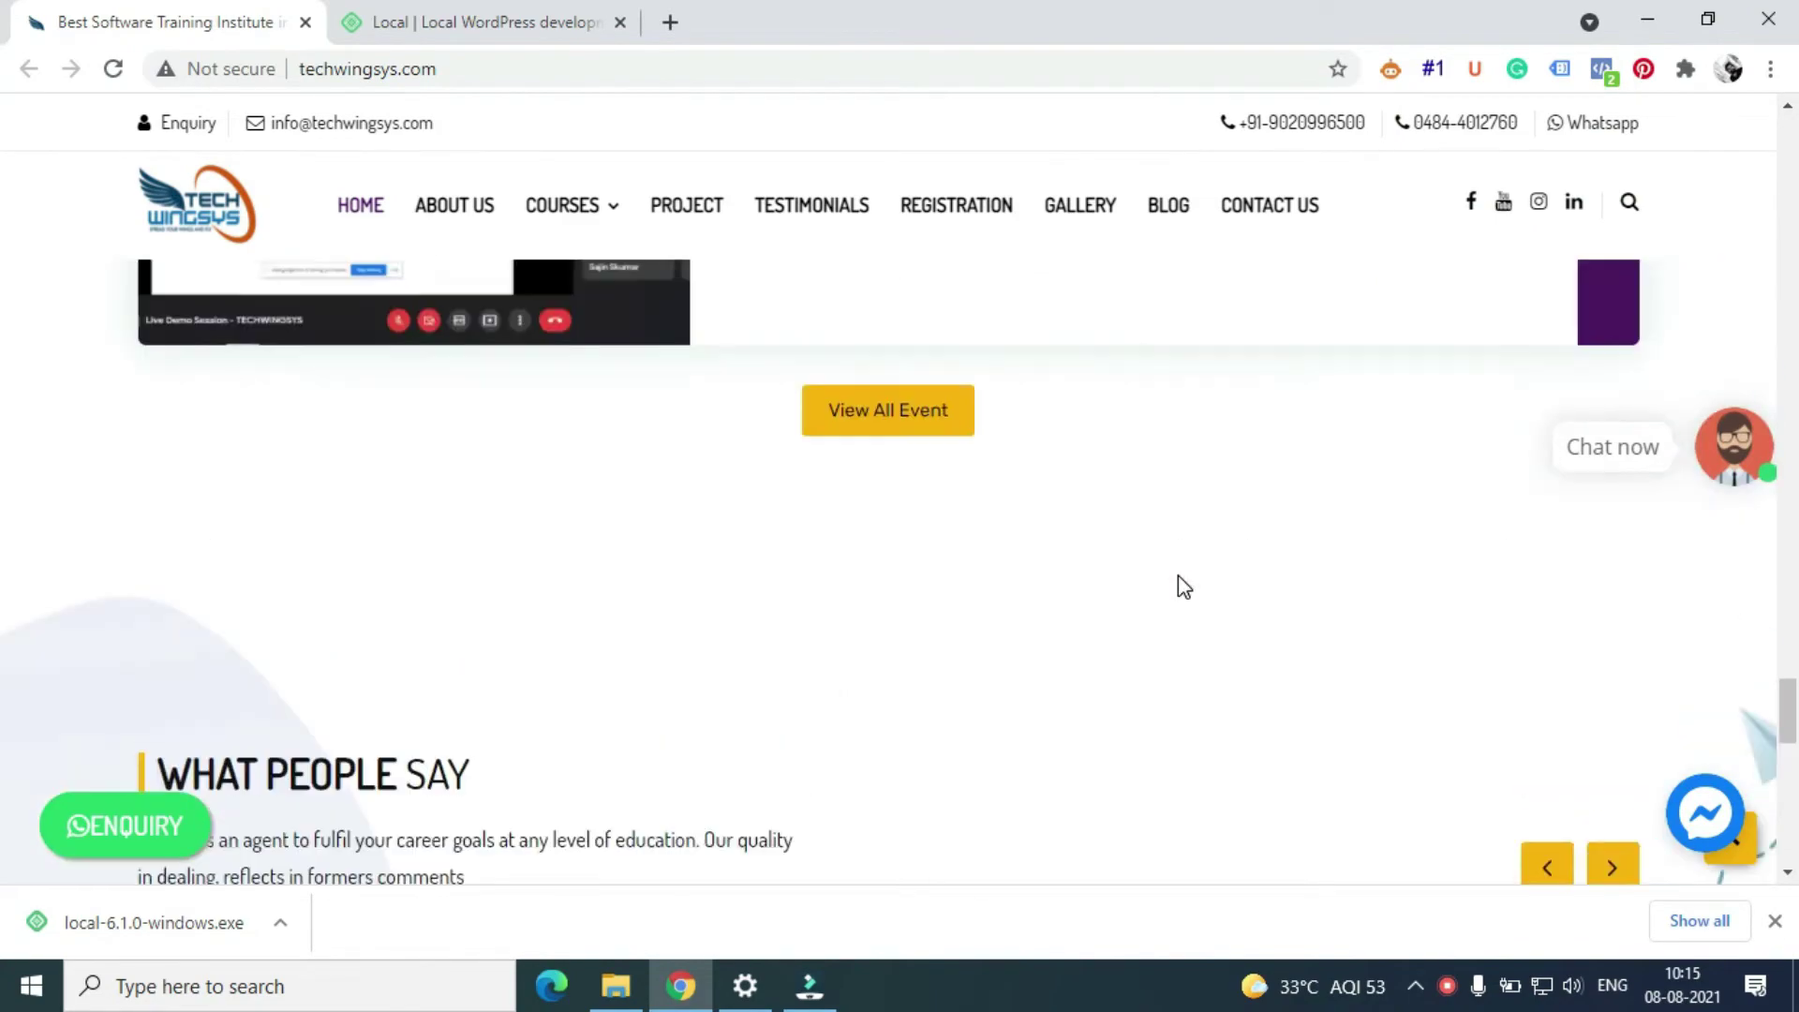
scroll(1178, 576, "up", 15)
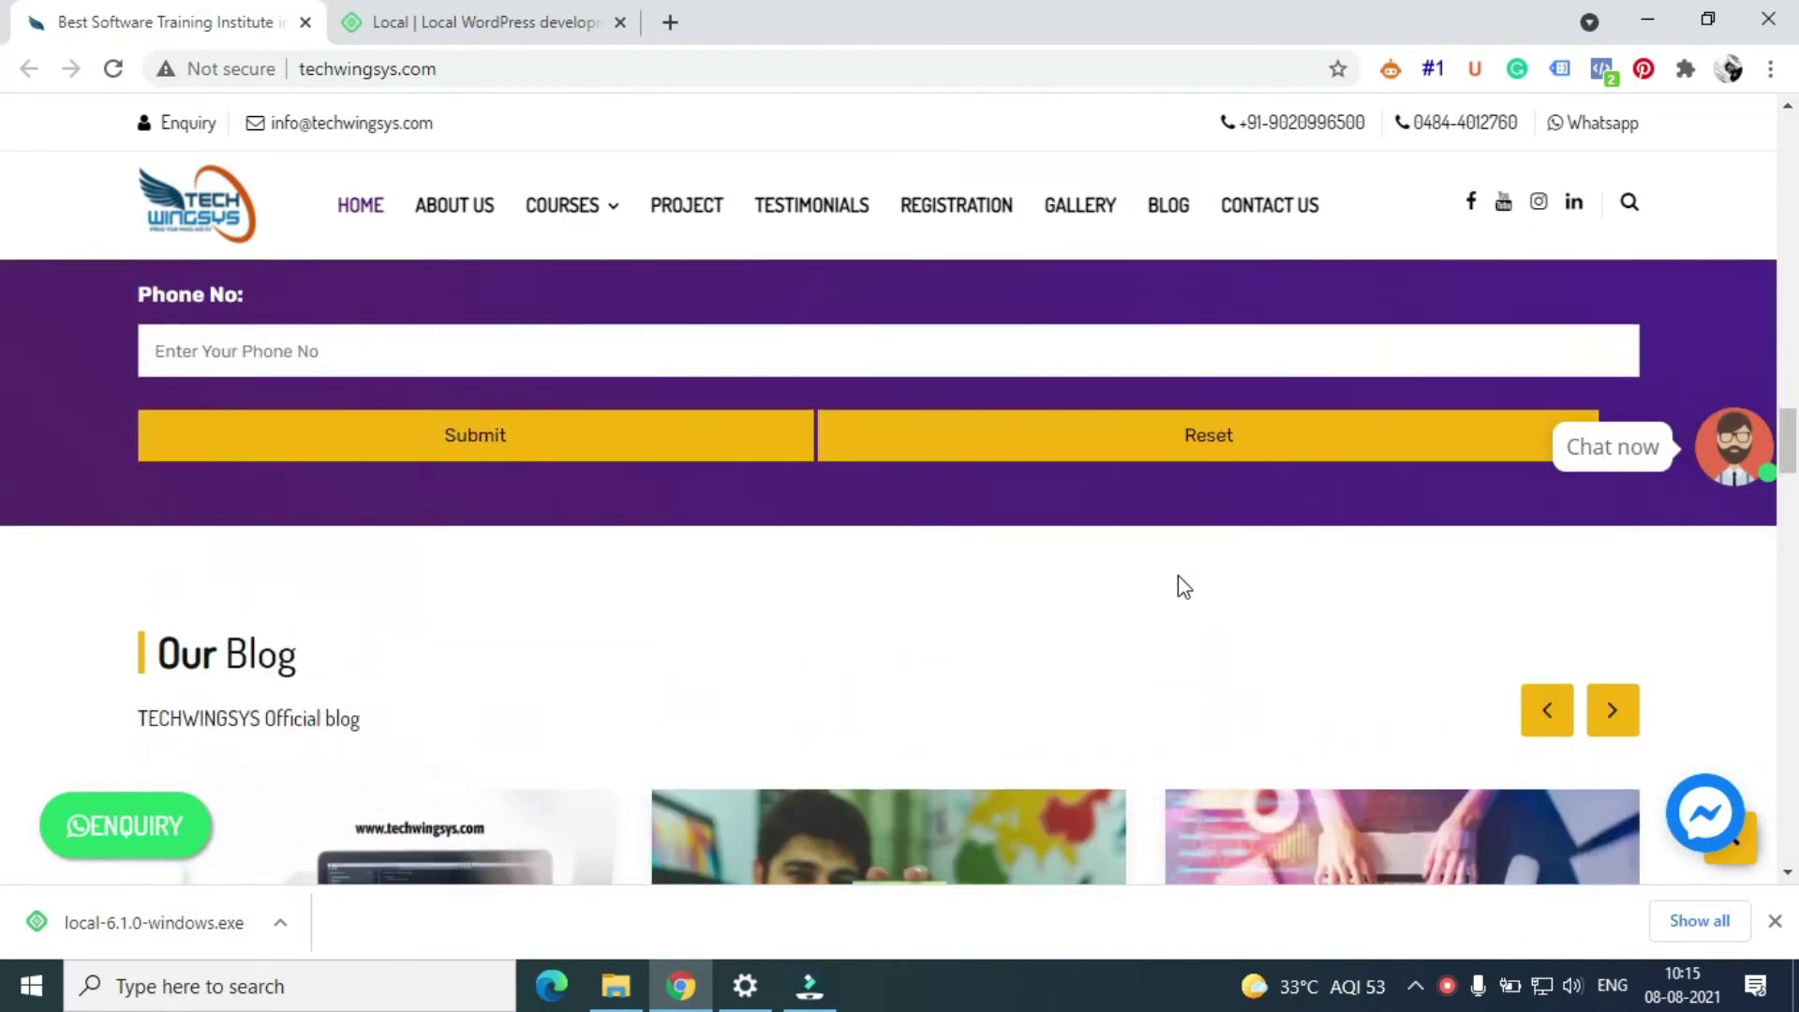
scroll(1178, 575, "up", 15)
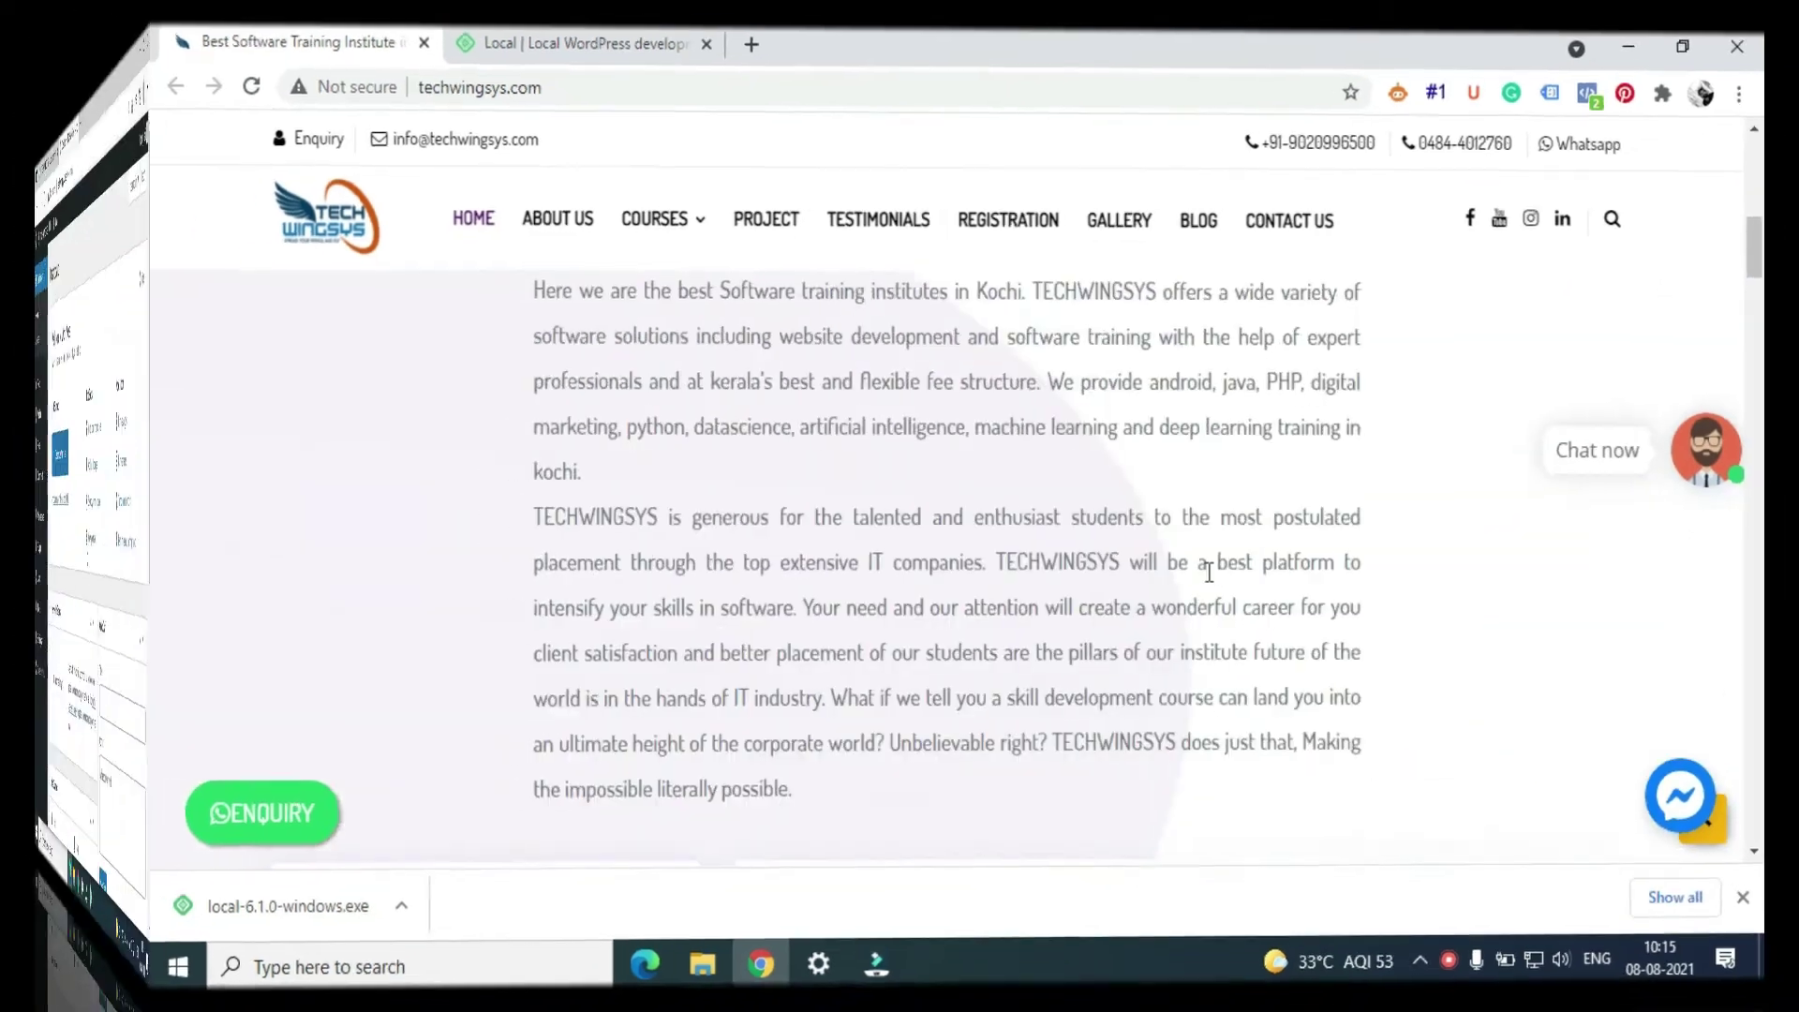